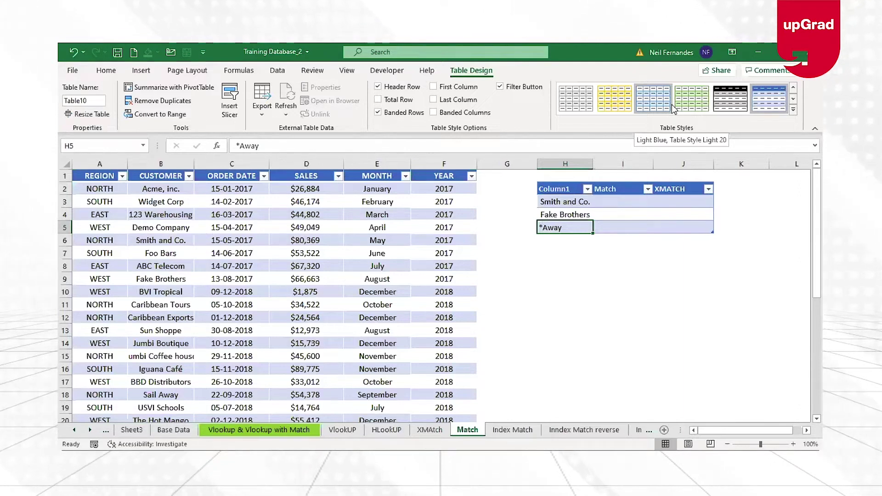
key("Up")
key("Up")
key("Right")
type("=")
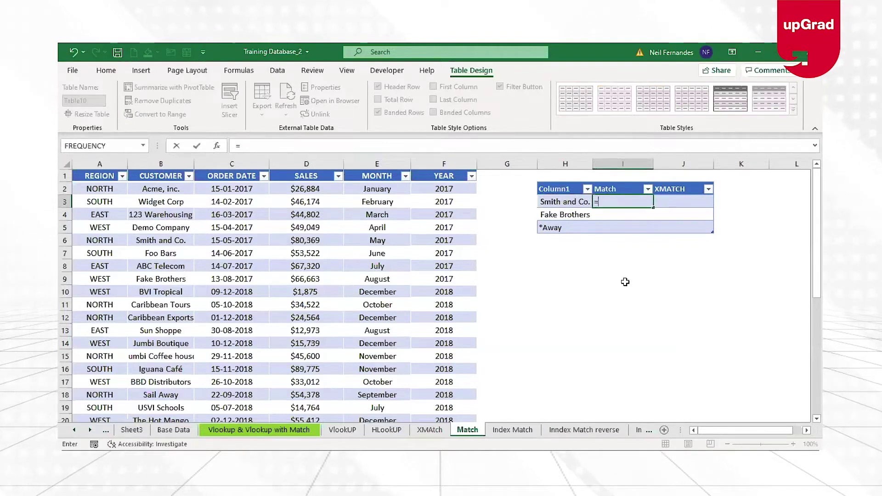
type("MATCH(")
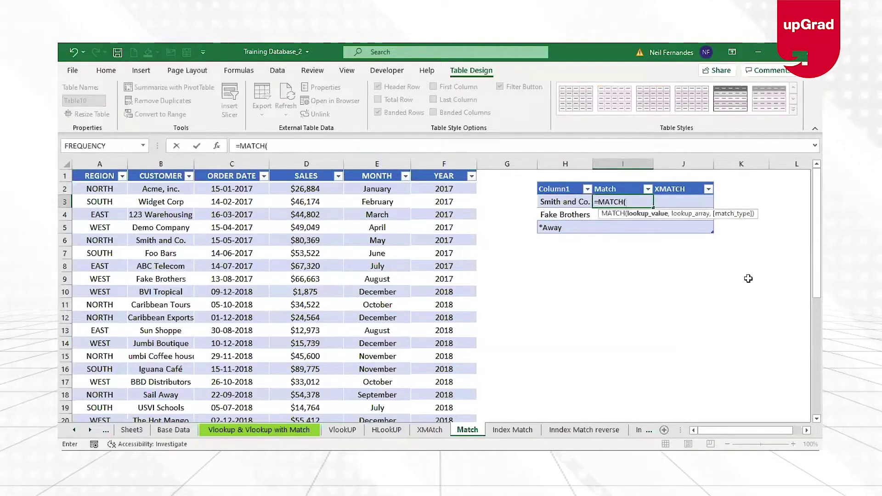
type(",,")
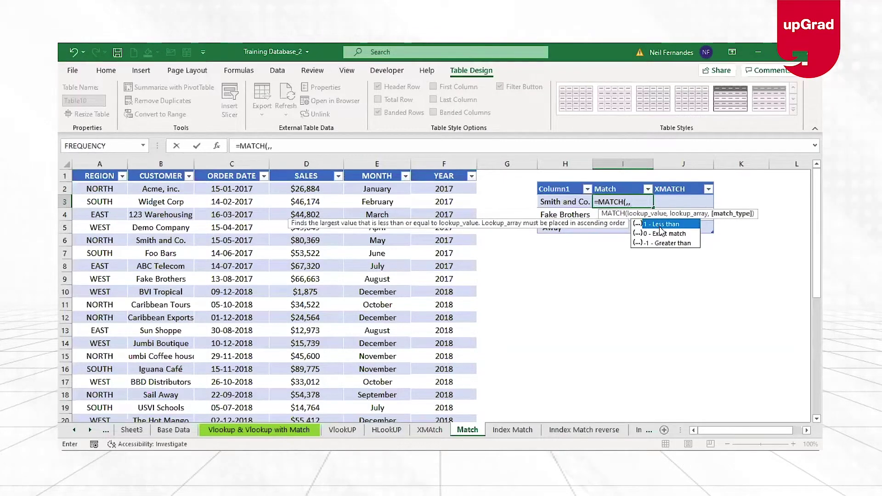
key("BackSpace")
key("BackSpace")
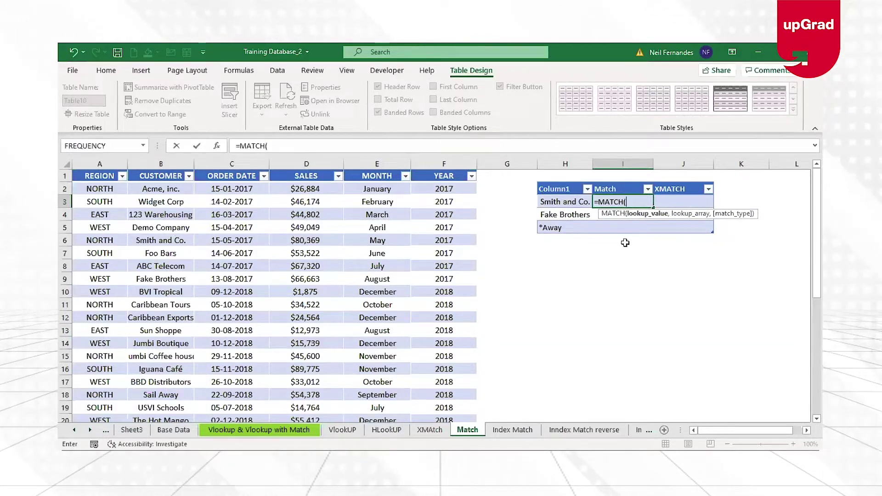
key("Escape")
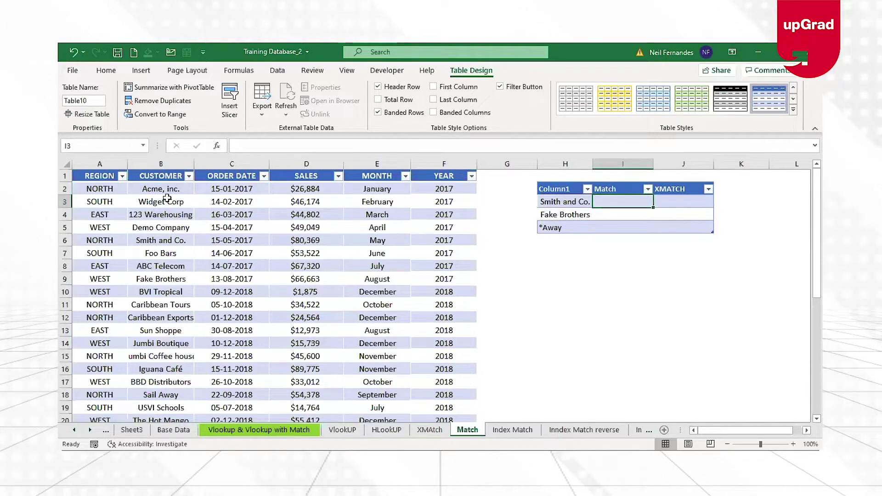
left_click(573, 204)
key("Right")
key("Right")
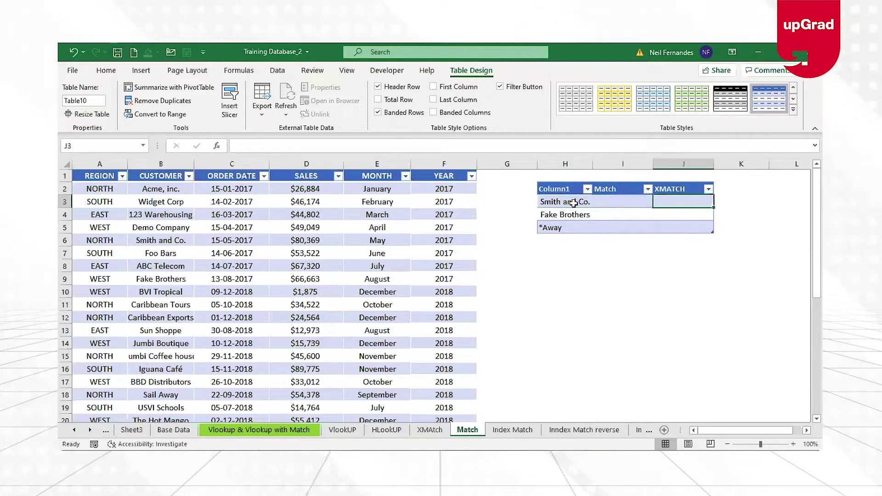
key("Left")
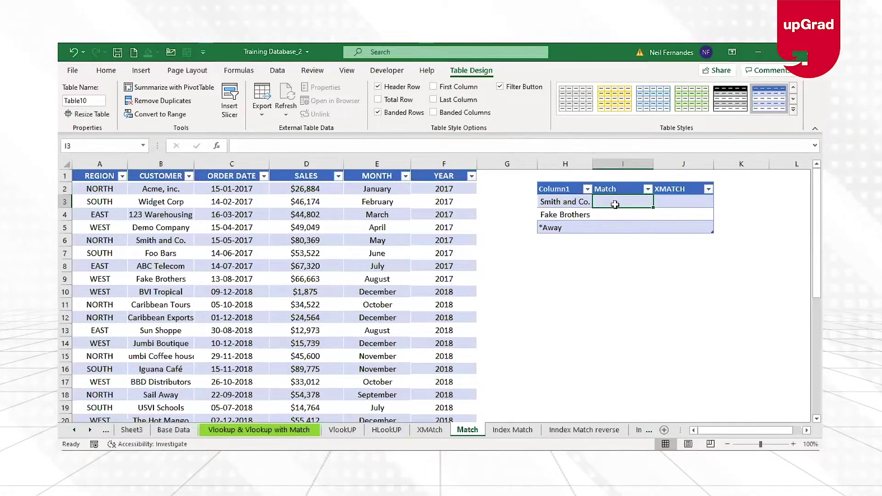
type("=")
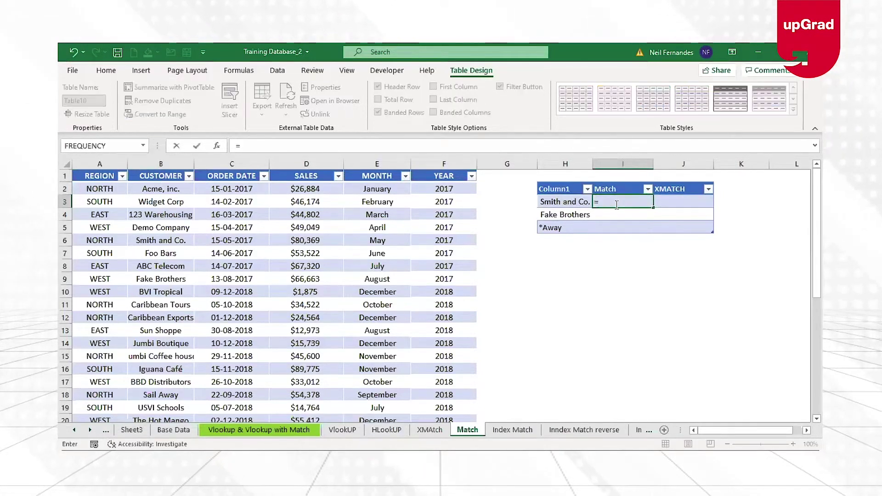
type("MATCH(")
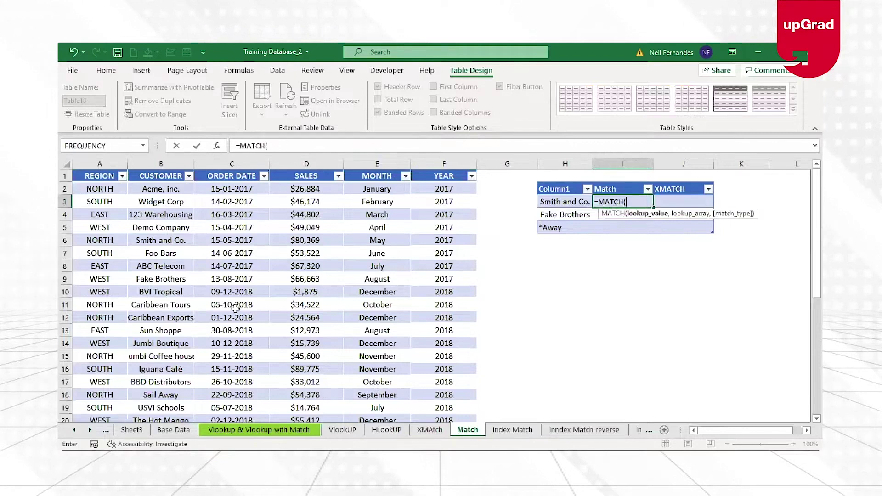
left_click(561, 201)
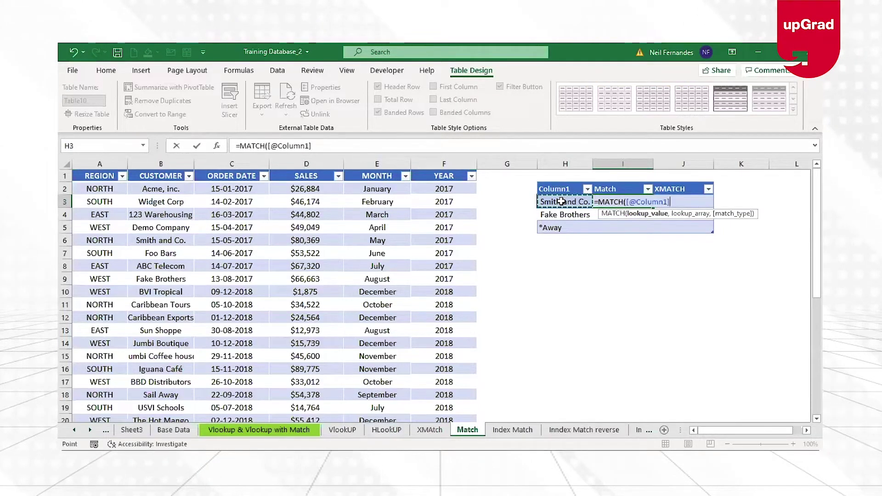
type(",")
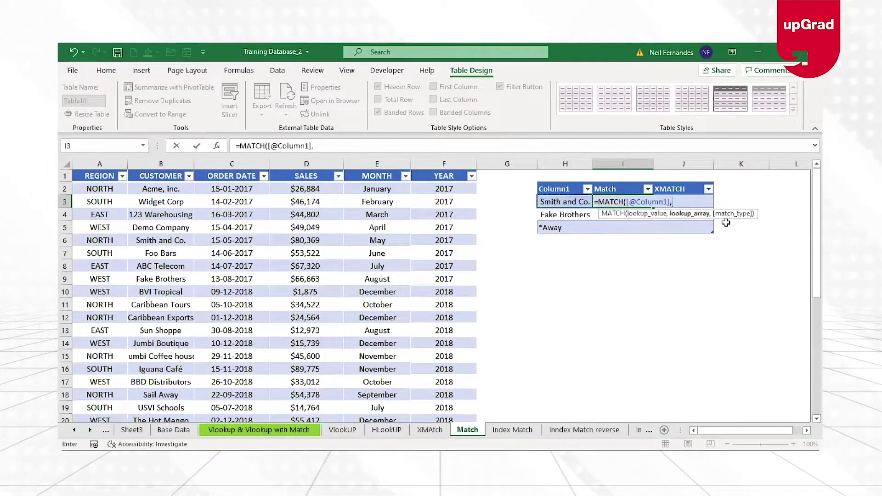
left_click(172, 177)
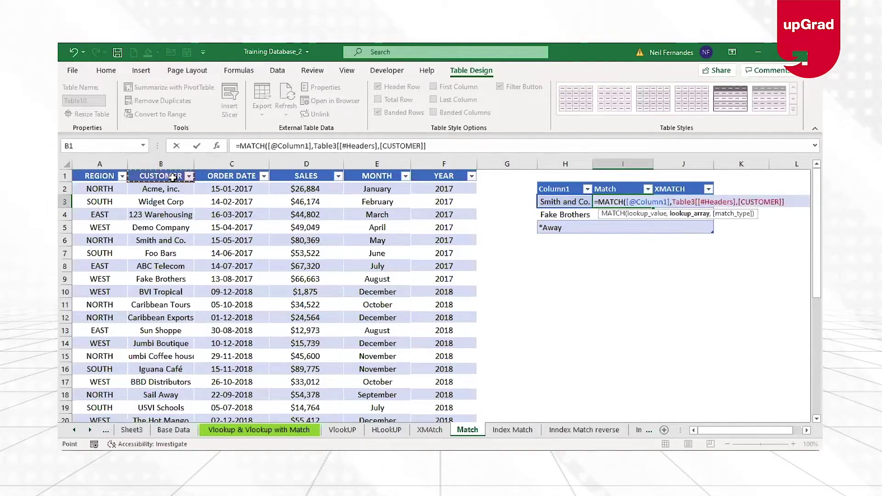
key("ctrl+shift+Down")
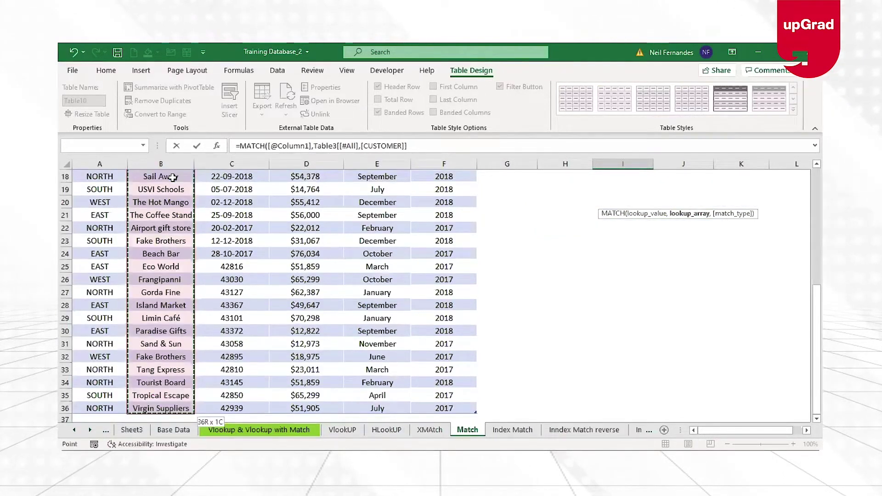
type(",")
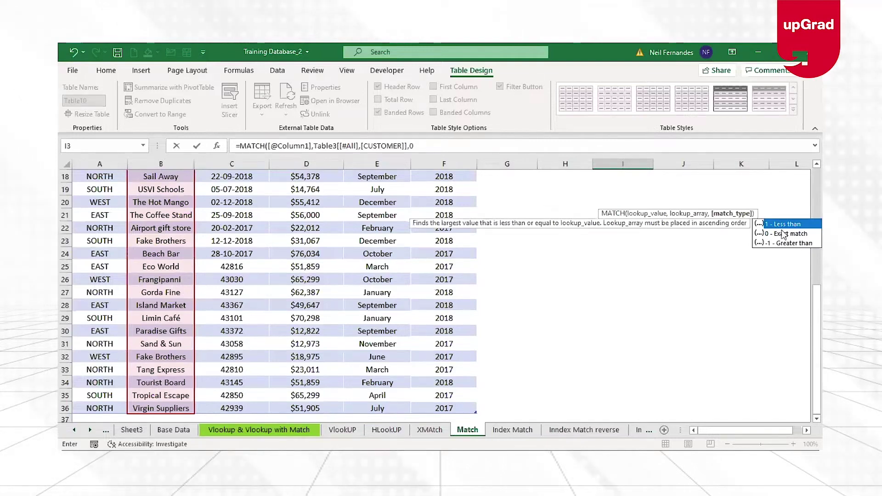
type("0")
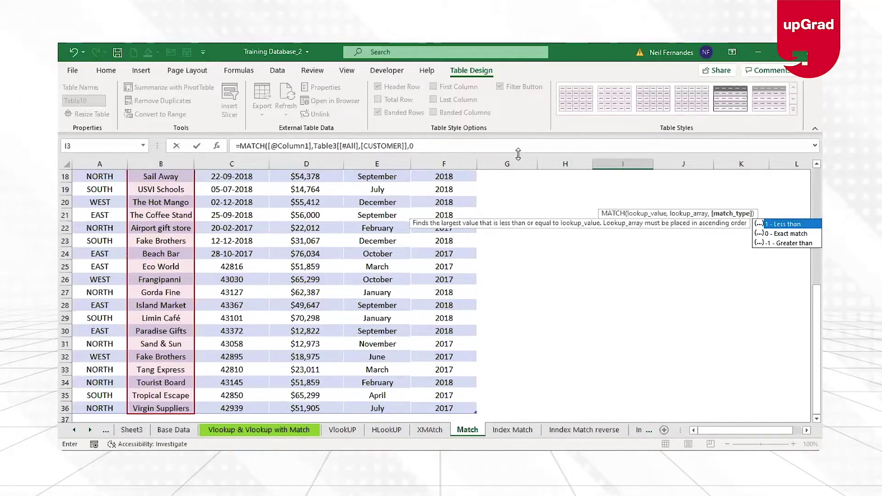
type(")")
key("Return")
Clear the automatically filled Match formulas for the Fake Brothers and *Away rows.
key("Up")
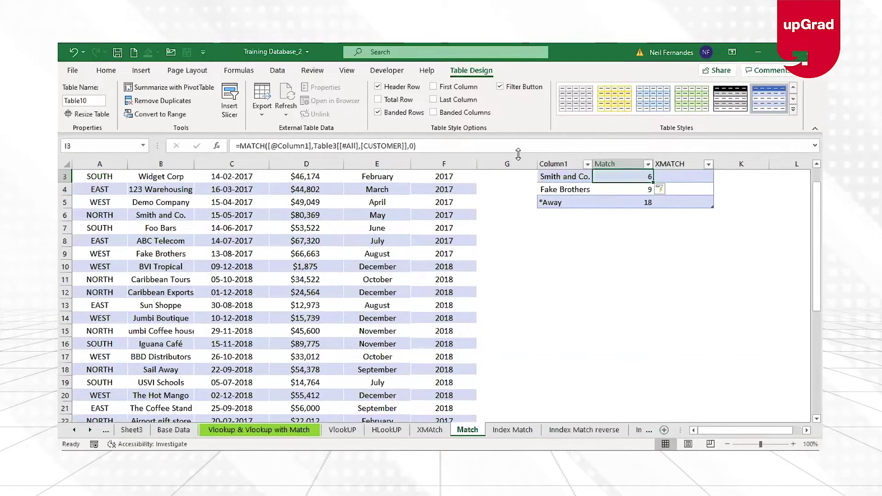
key("Up")
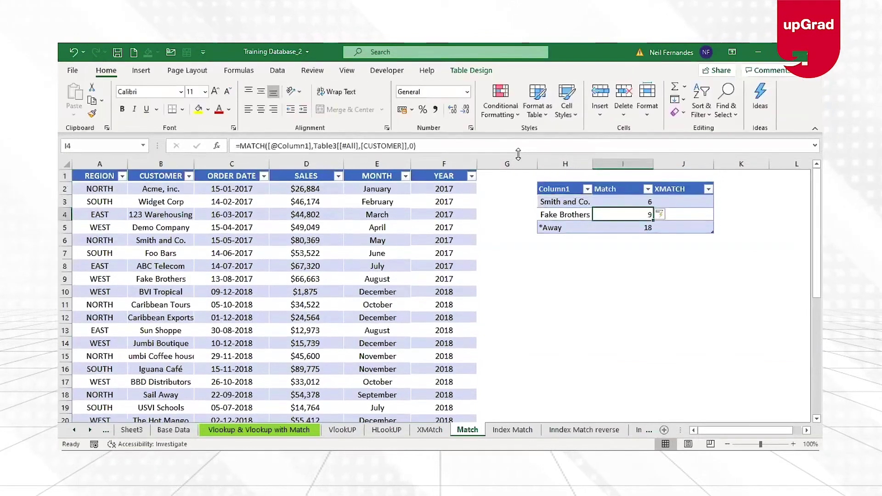
key("Down")
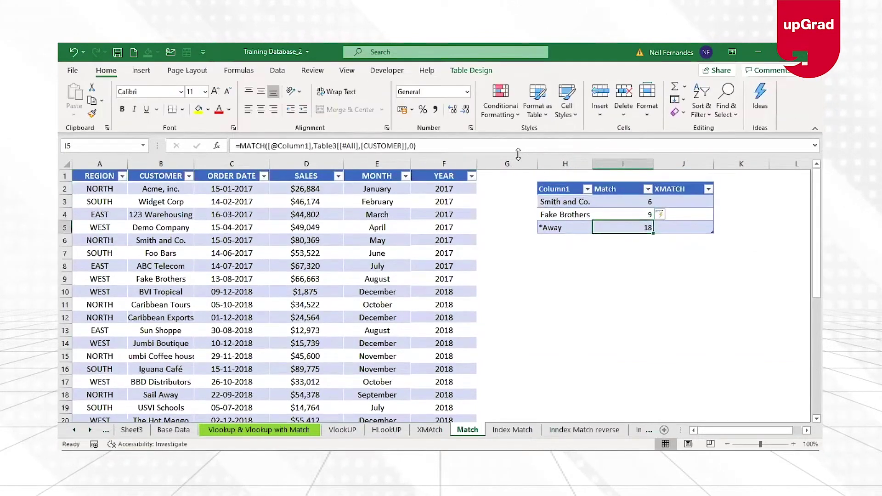
key("Delete")
key("Up")
key("Delete")
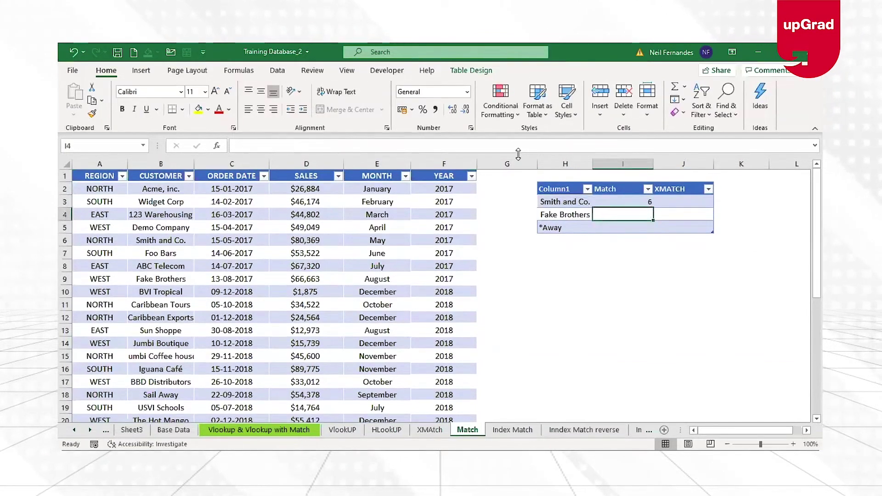
key("Up")
key("Right")
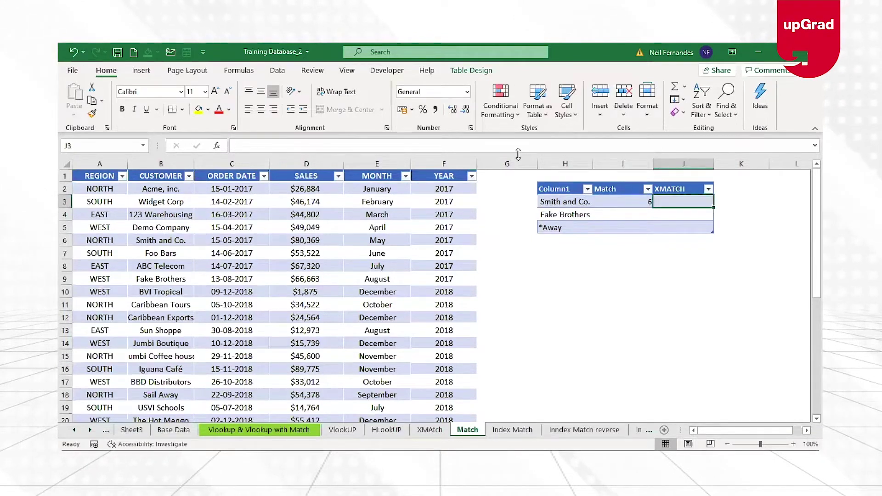
type("=")
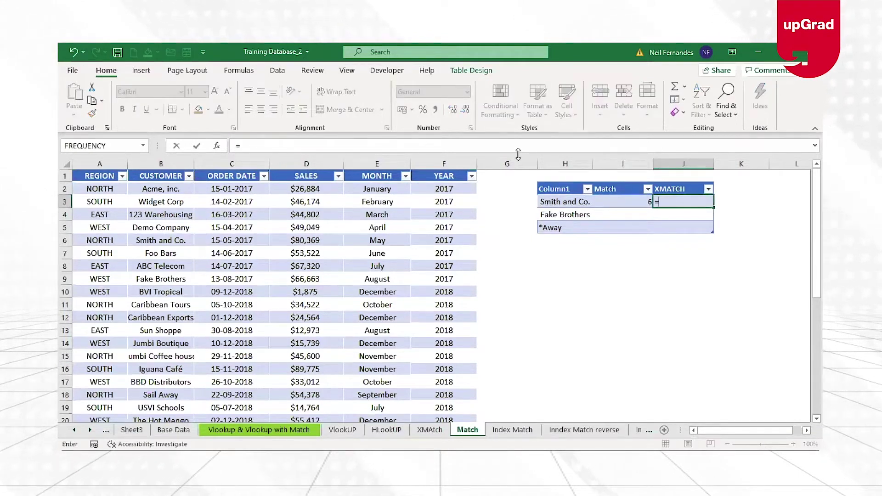
type("XMATCH(")
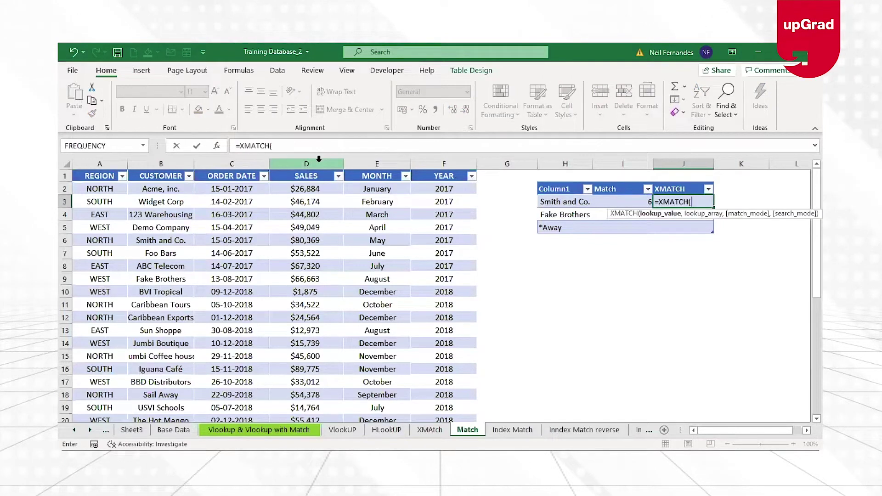
left_click(577, 204)
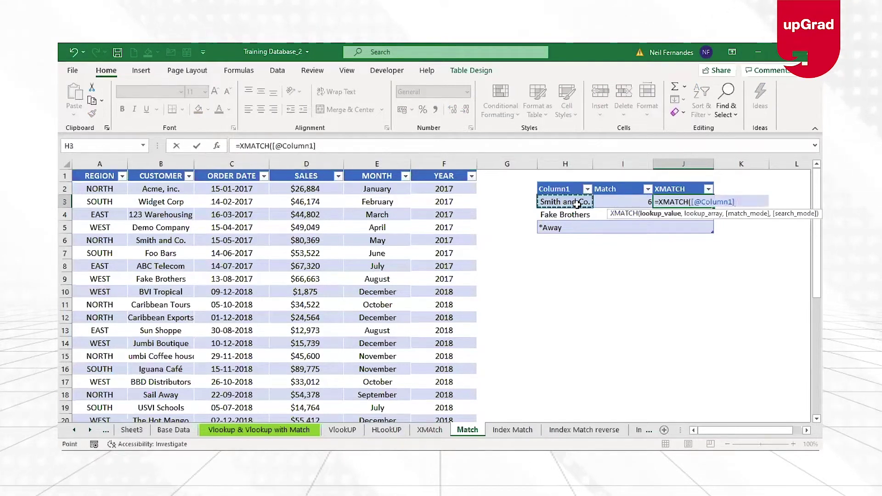
type(",")
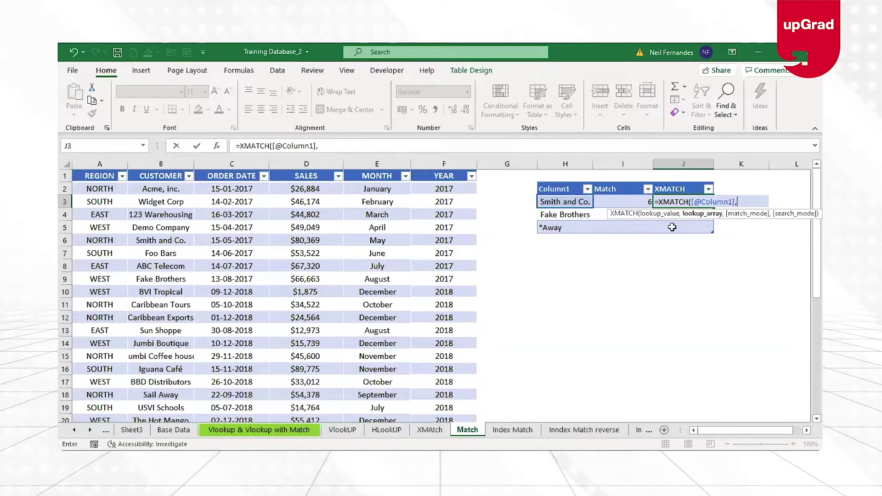
left_click(163, 178)
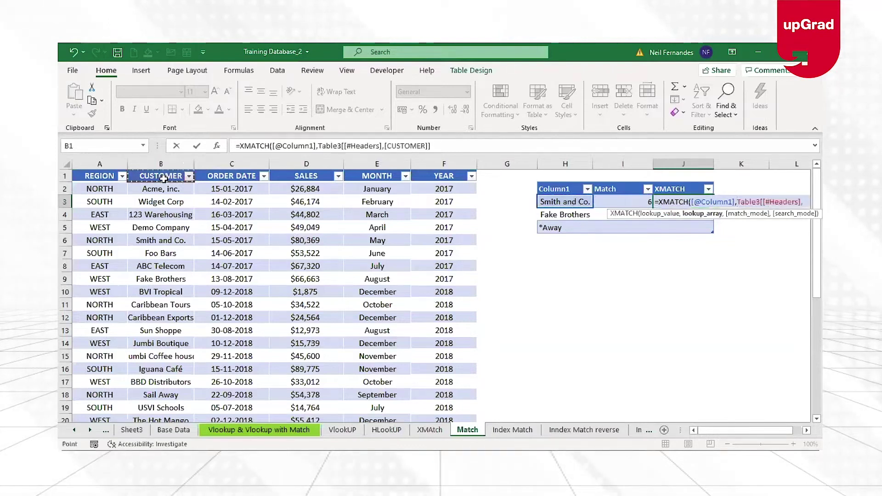
key("ctrl+shift+Down")
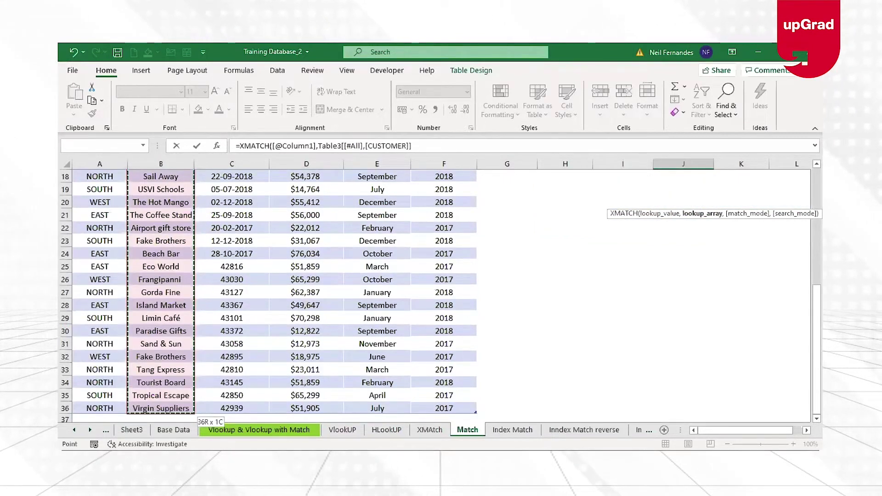
type(")")
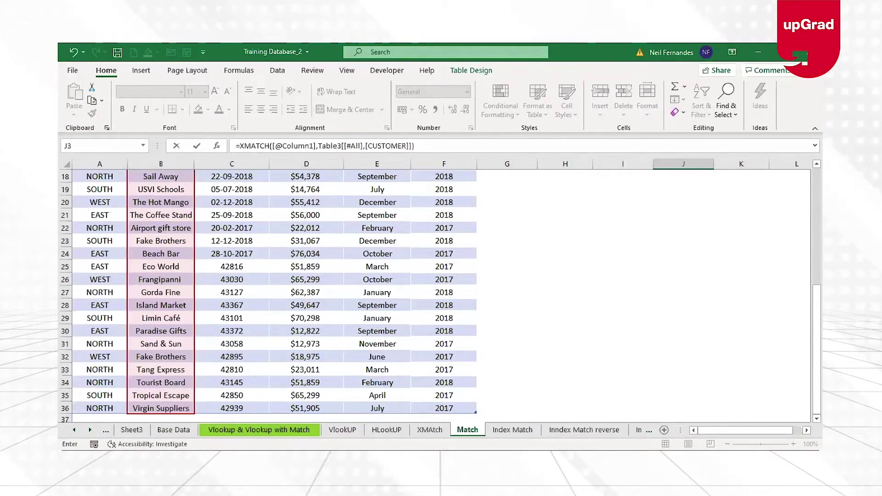
key("Return")
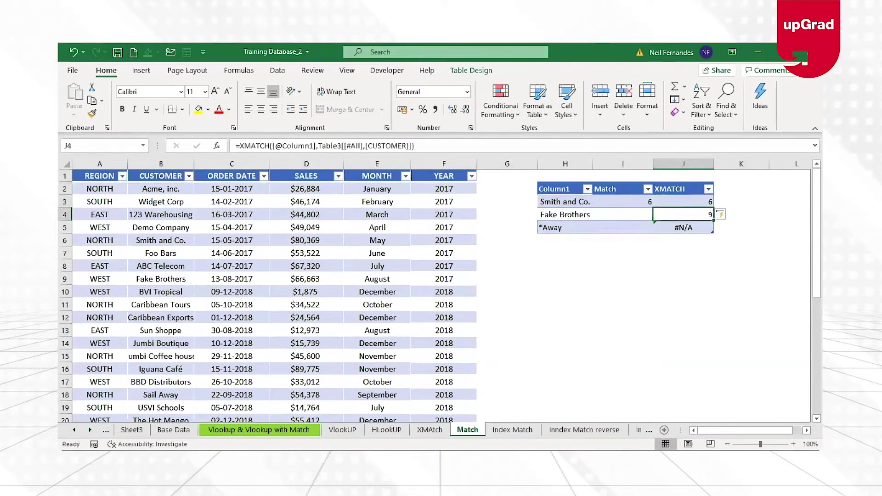
key("ctrl+z")
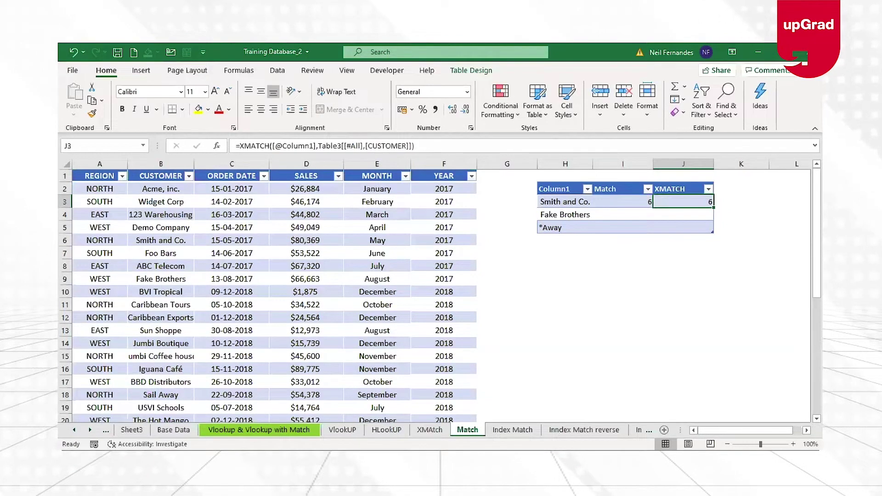
left_click(624, 215)
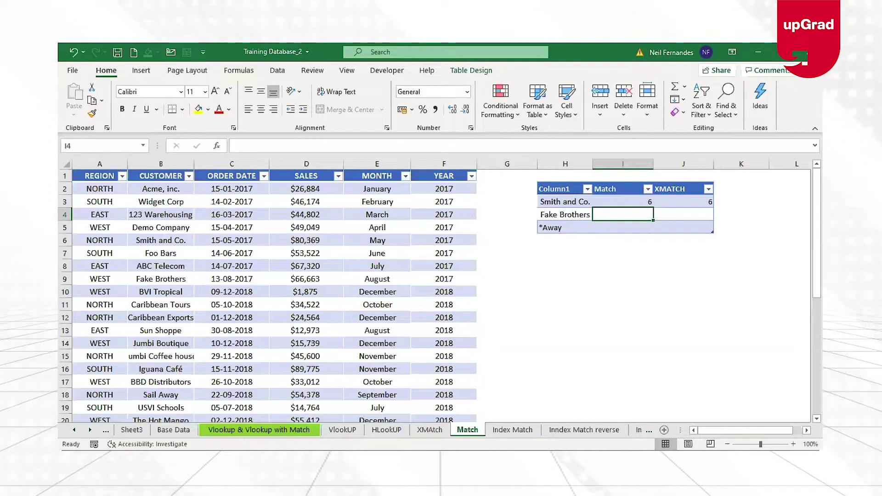
left_click(683, 214)
type("=")
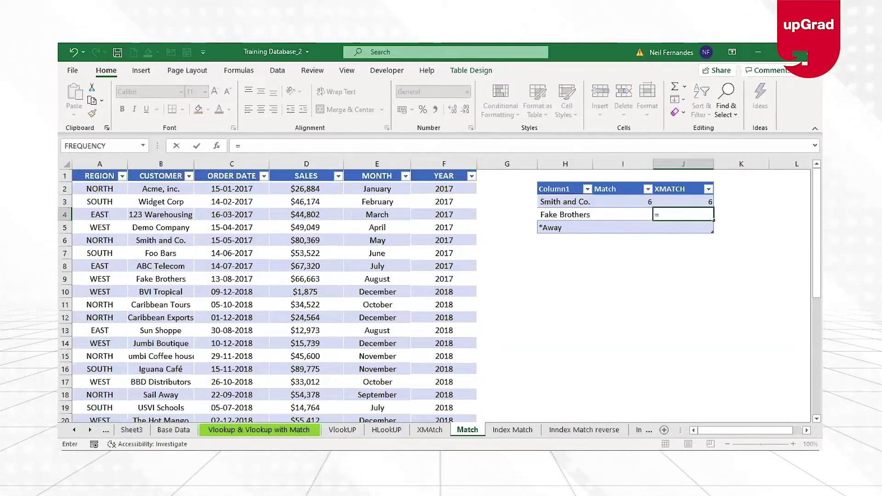
type("XMATCH(")
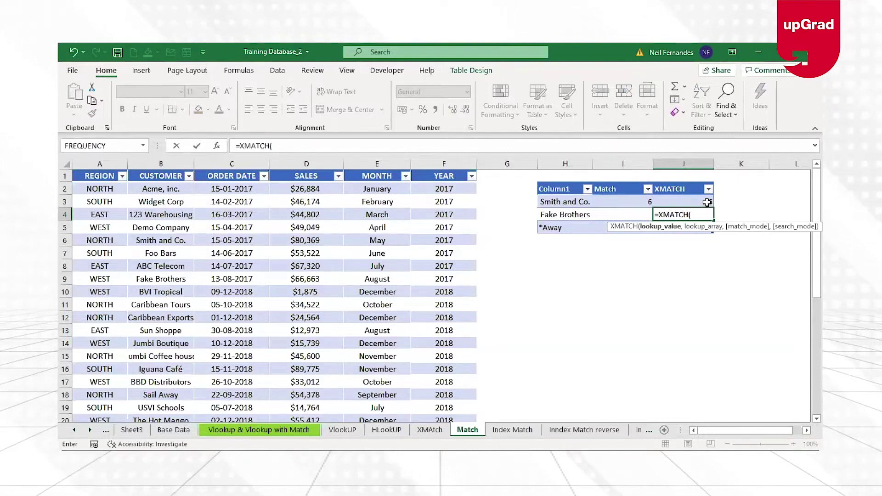
type(",,")
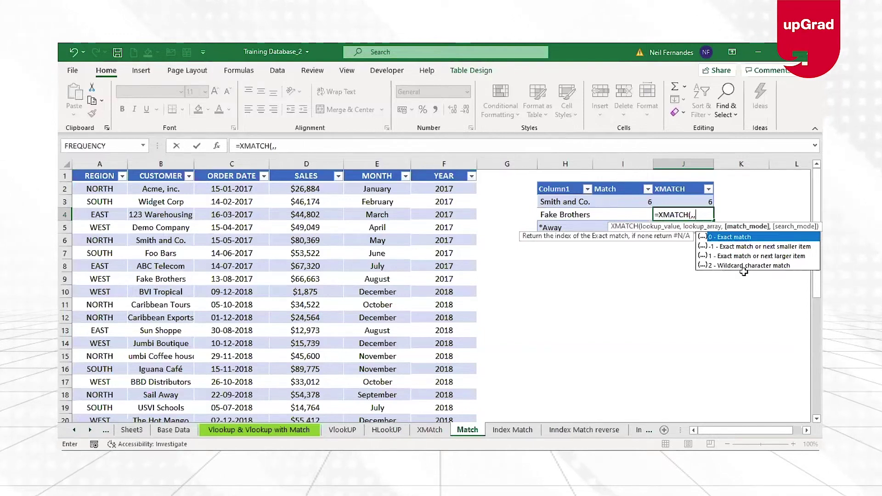
key("Escape")
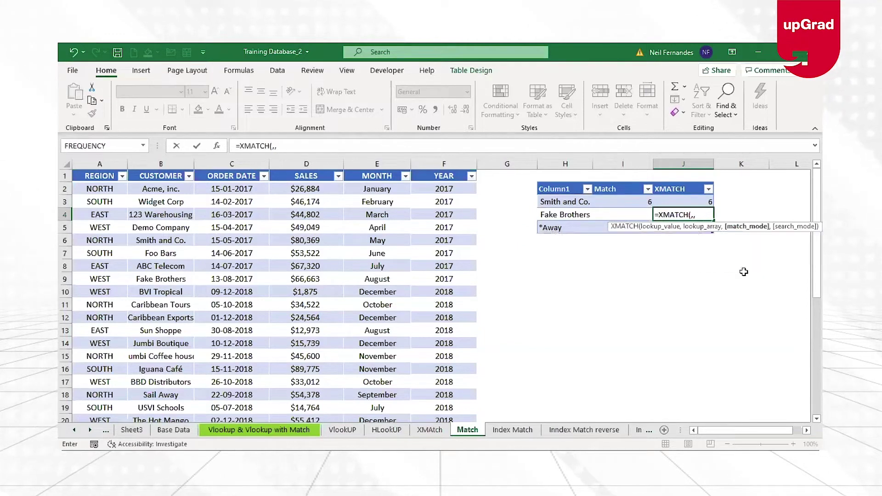
key("Escape")
key("Down")
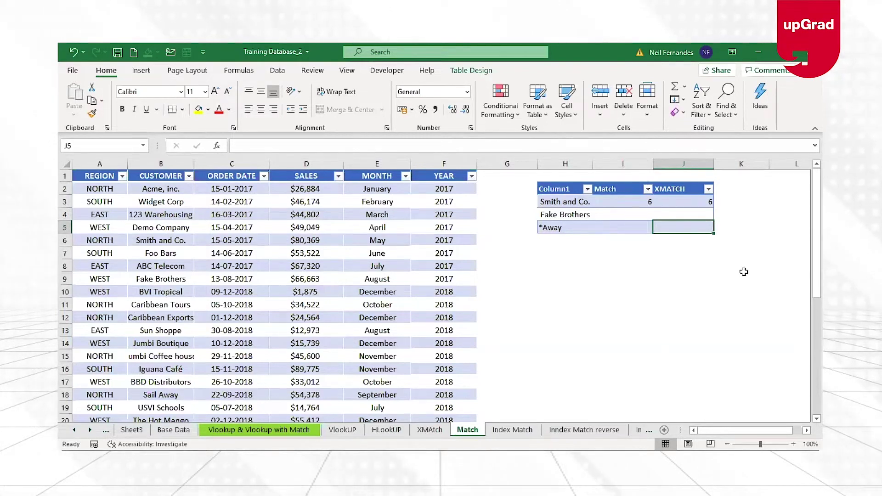
Replace the *Away lookup value in the Column1 table with *Schools.
left_click(162, 408)
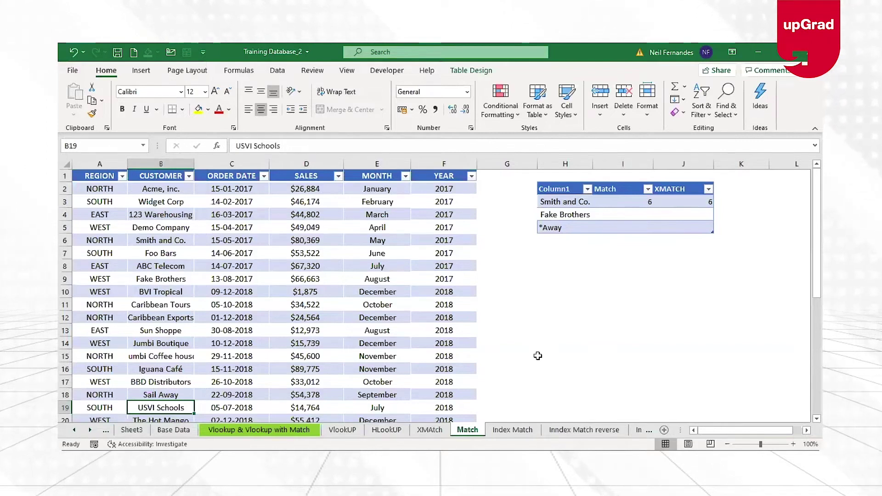
left_click(696, 230)
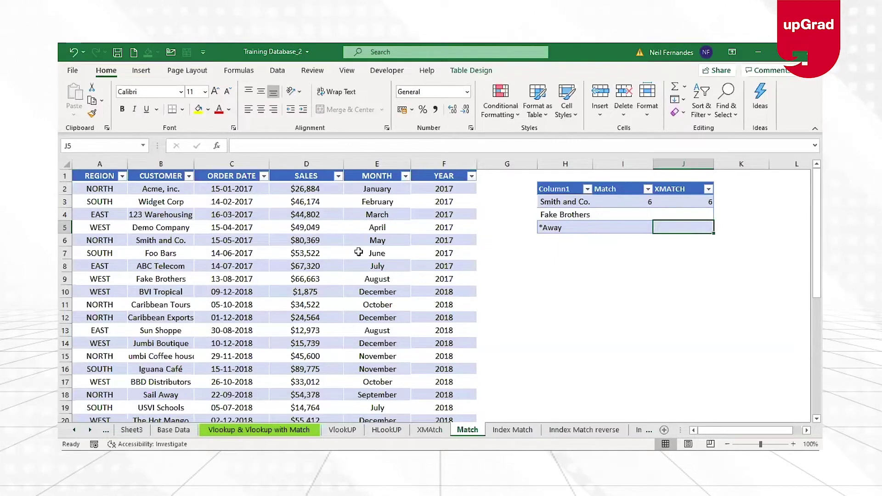
key("Left")
key("Left")
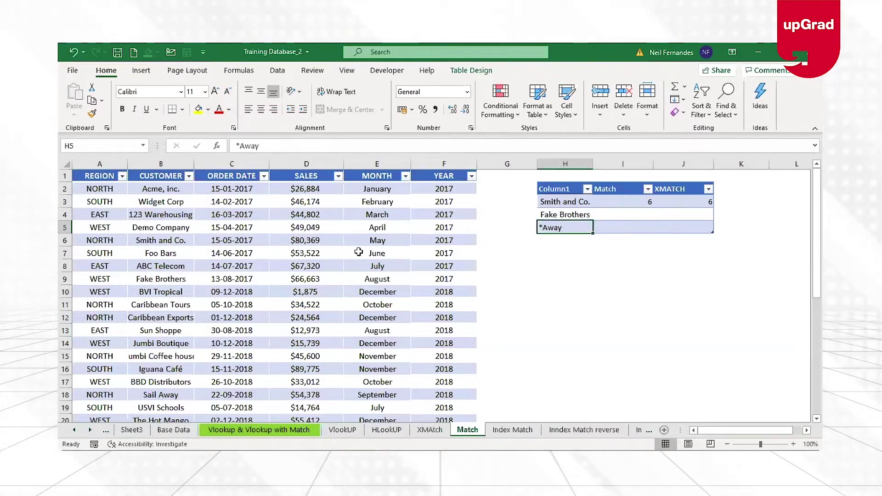
key("BackSpace")
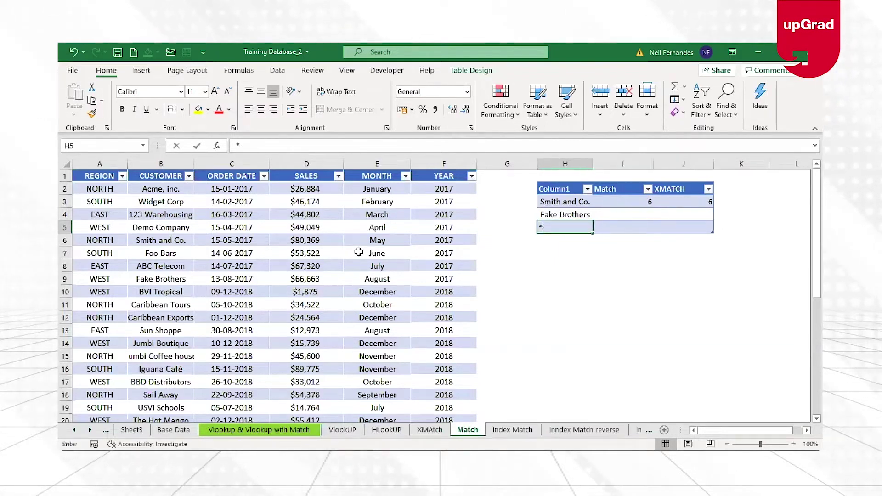
key("Escape")
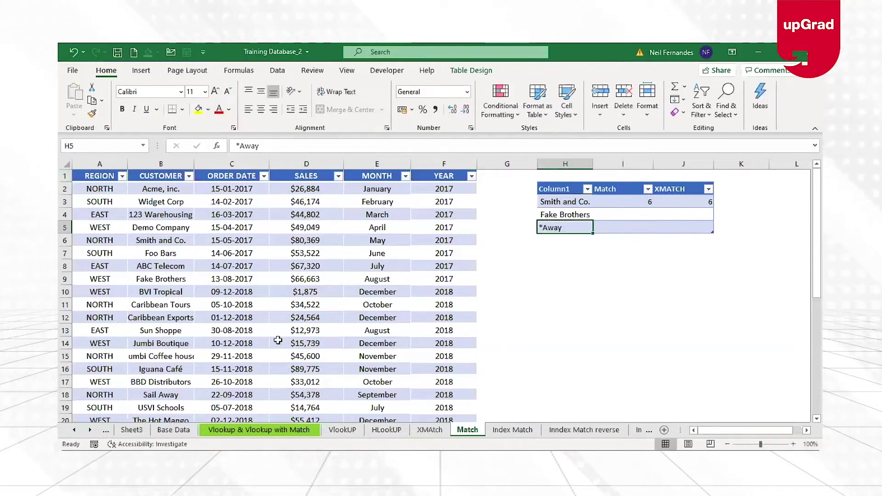
type("*Schools")
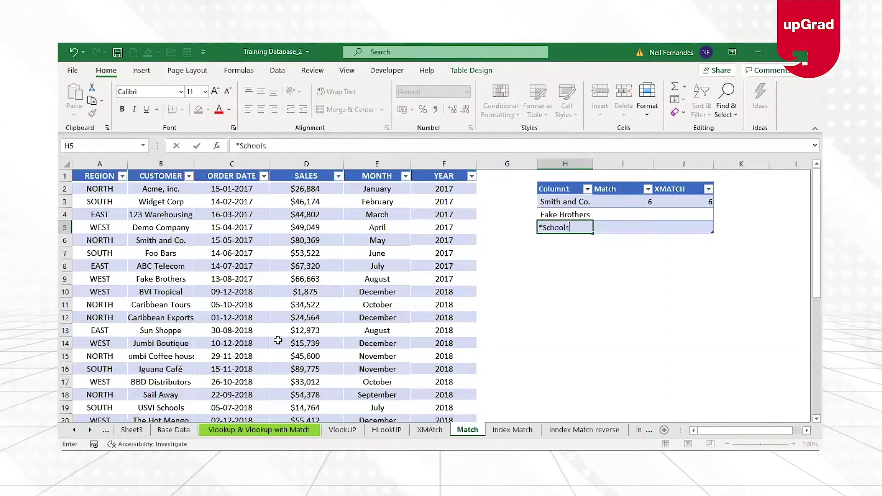
key("Return")
key("Up")
key("Right")
key("Right")
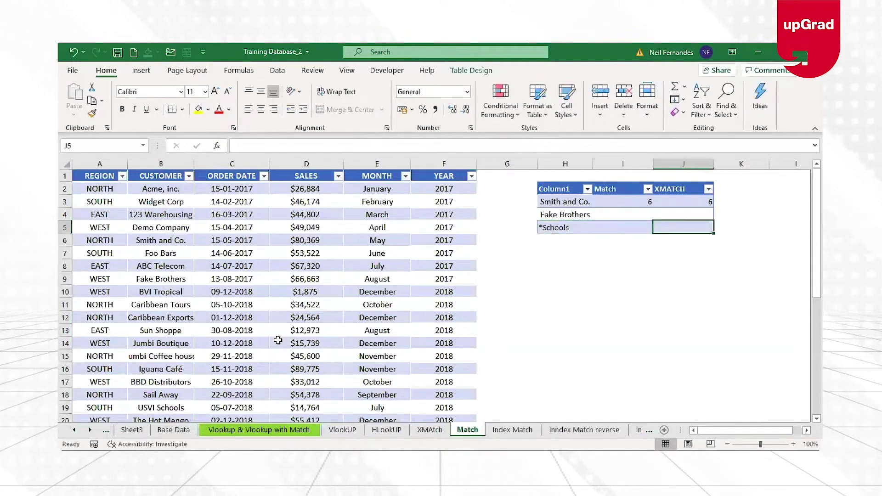
type("=xmatch")
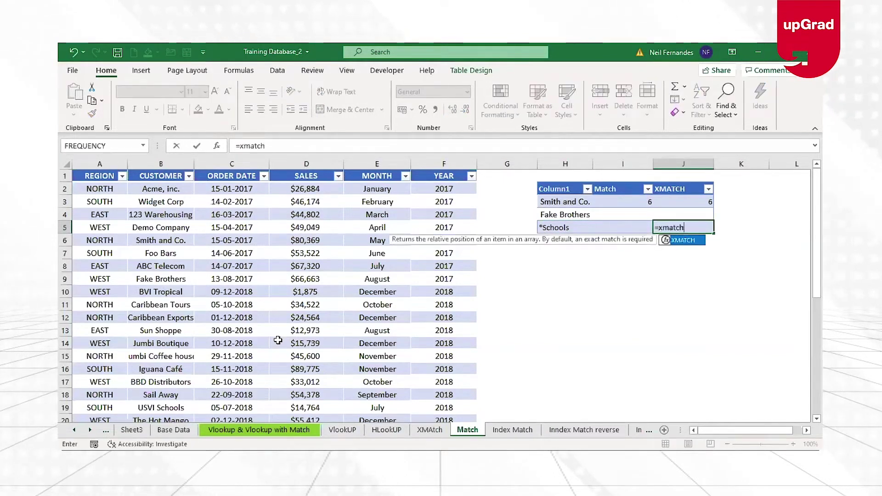
key("Tab")
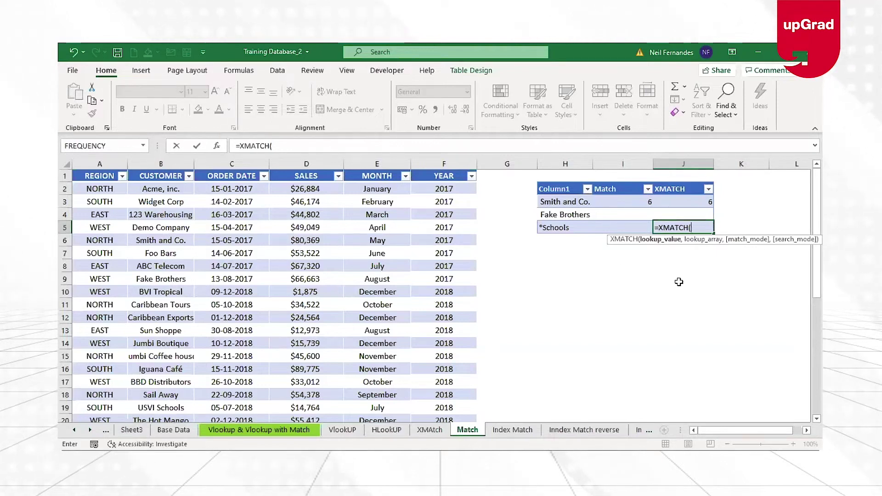
left_click(555, 227)
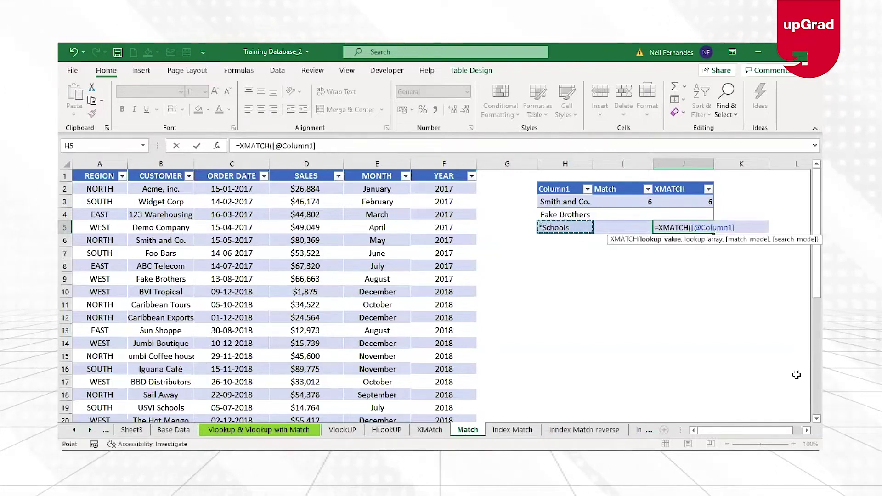
type(",")
left_click(160, 175)
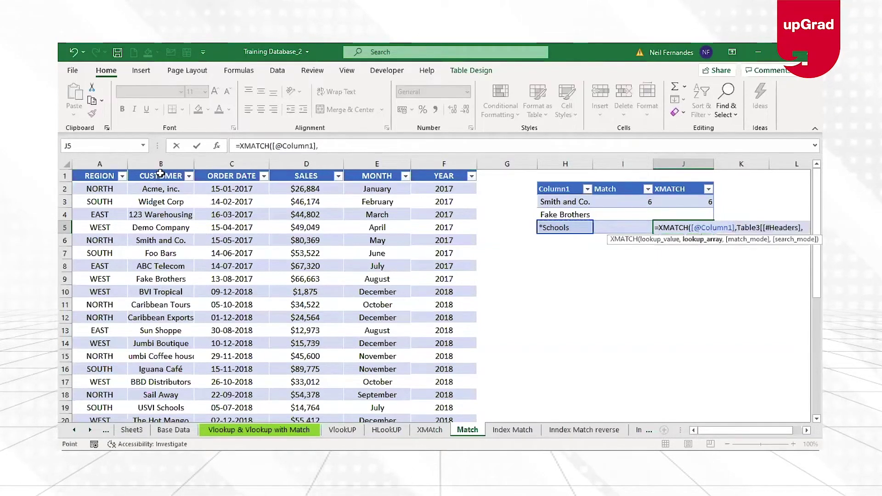
key("ctrl+shift+Down")
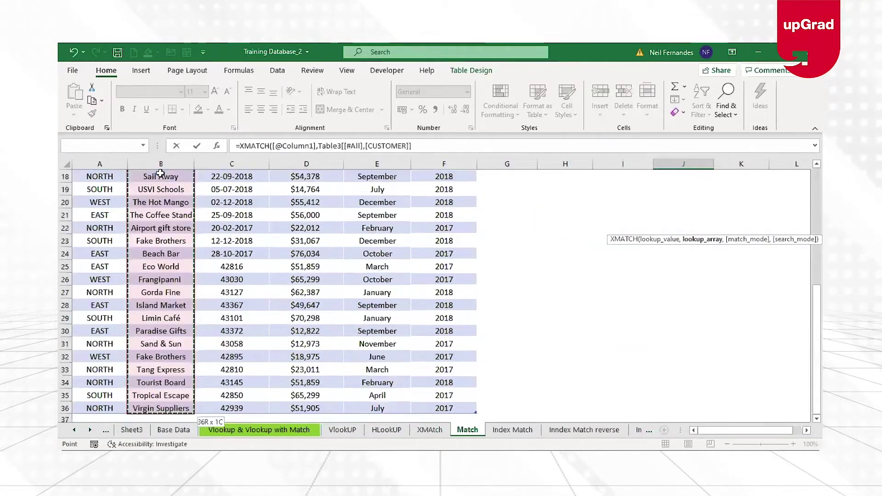
type(",")
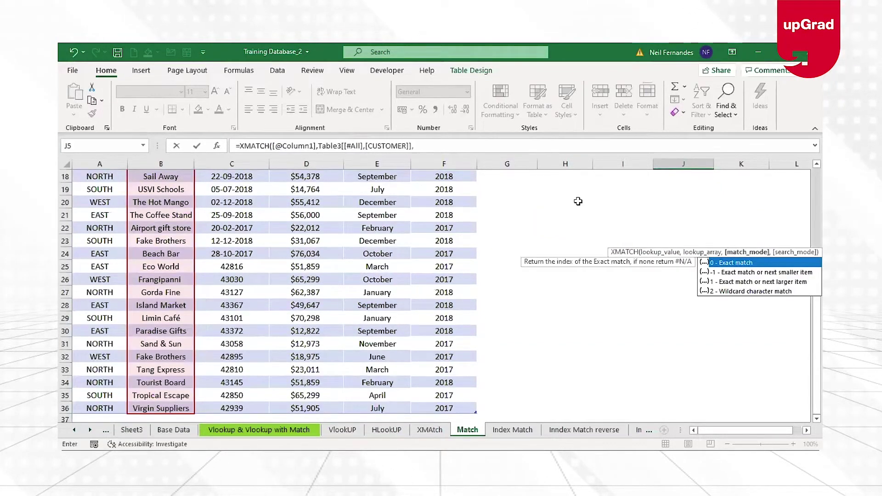
key("Escape")
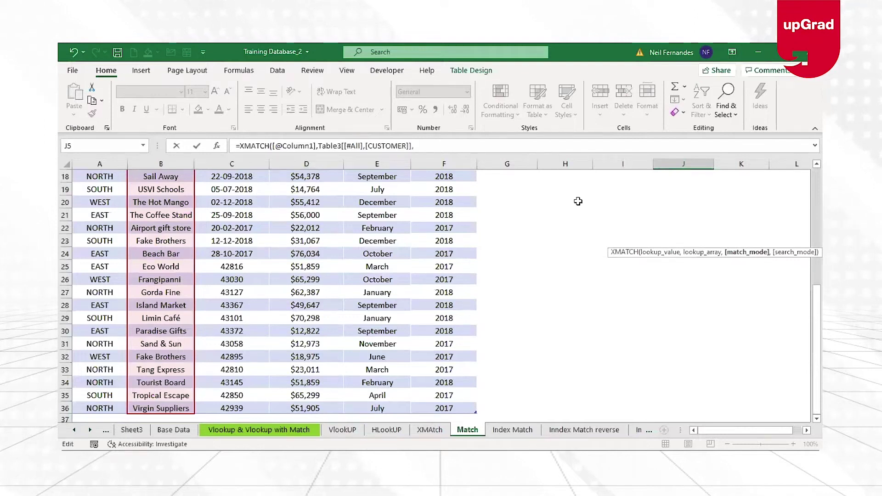
type("2)")
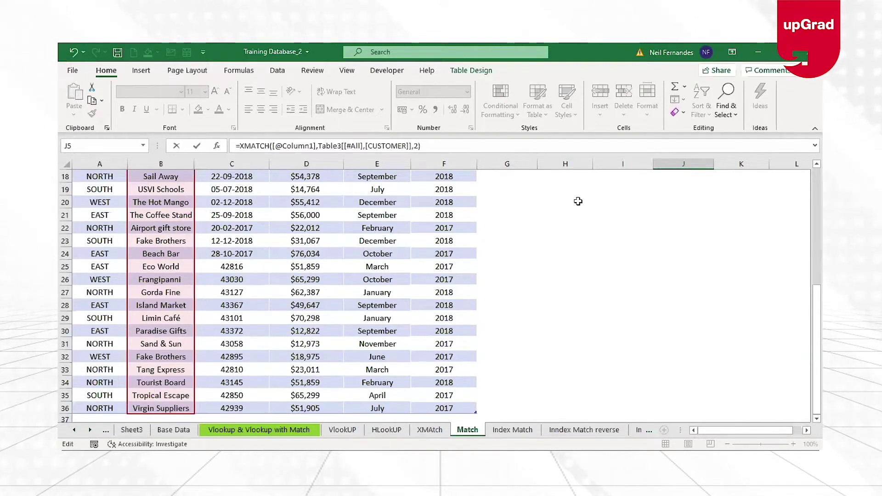
key("ctrl+Return")
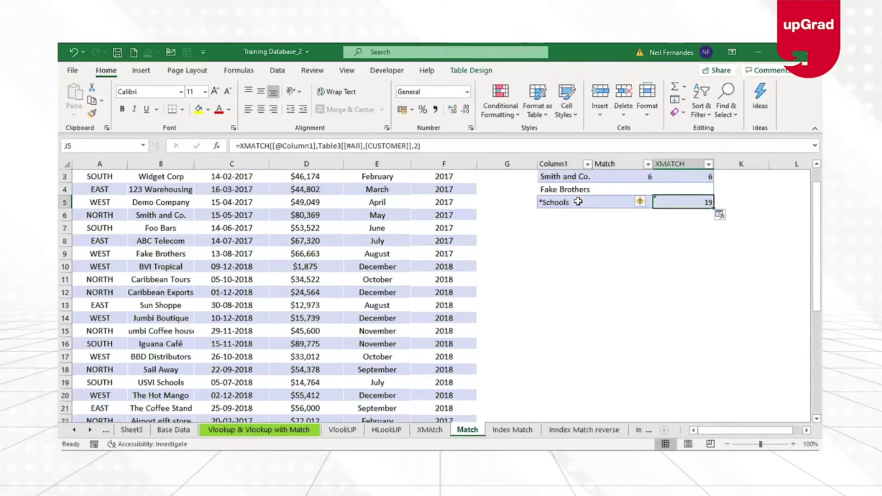
Check the *Schools XMATCH result by counting down the CUSTOMER column from its header to the USVI Schools row.
left_click(166, 189)
key("Up")
key("Up")
key("Up")
key("shift+Down")
key("shift+Down")
key("shift+Down")
key("shift+Down")
key("shift+Down")
key("shift+Down")
key("shift+Down")
key("shift+Down")
key("shift+Down")
key("shift+Down")
key("shift+Down")
key("shift+Down")
key("shift+Down")
key("shift+Down")
key("shift+Down")
key("shift+Down")
key("shift+Down")
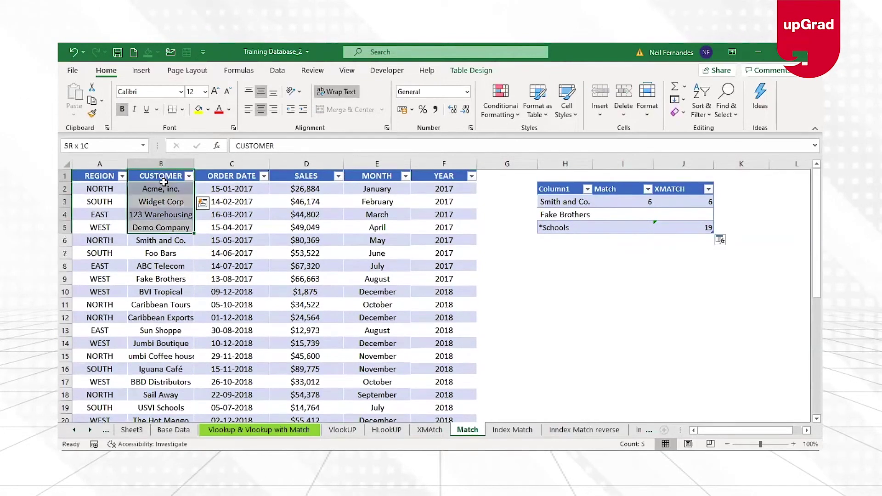
key("shift+Down")
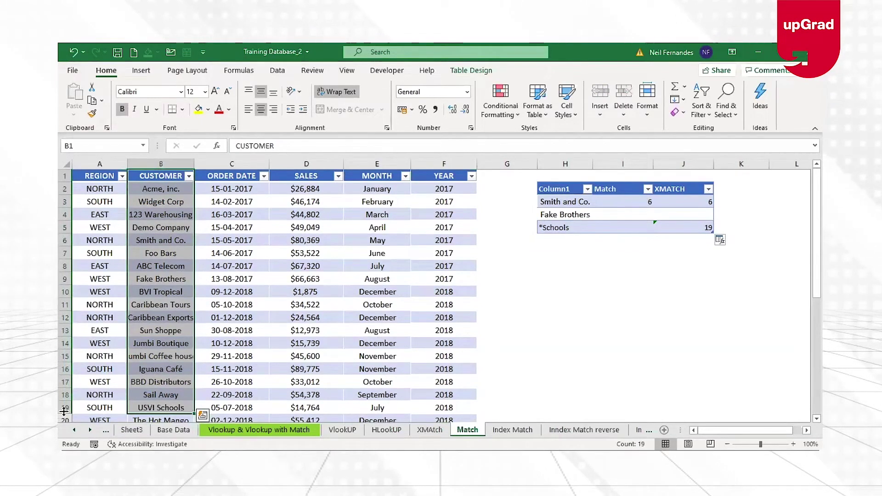
left_click(65, 408)
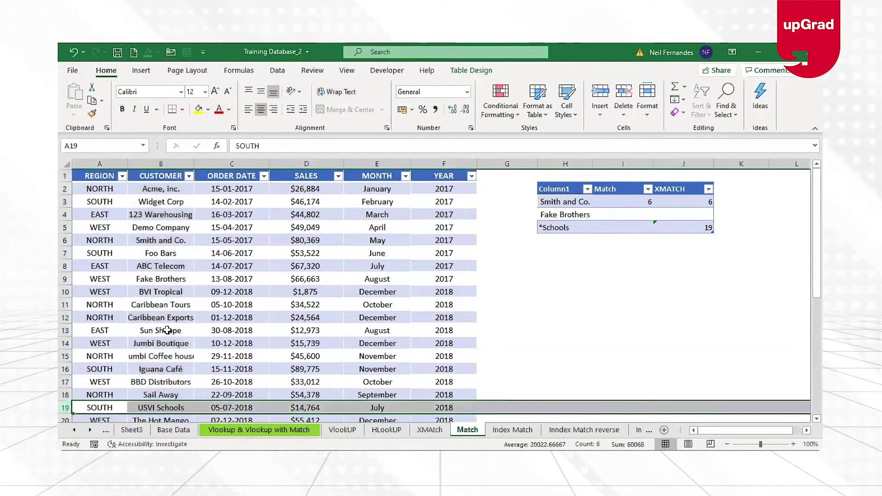
left_click(169, 406)
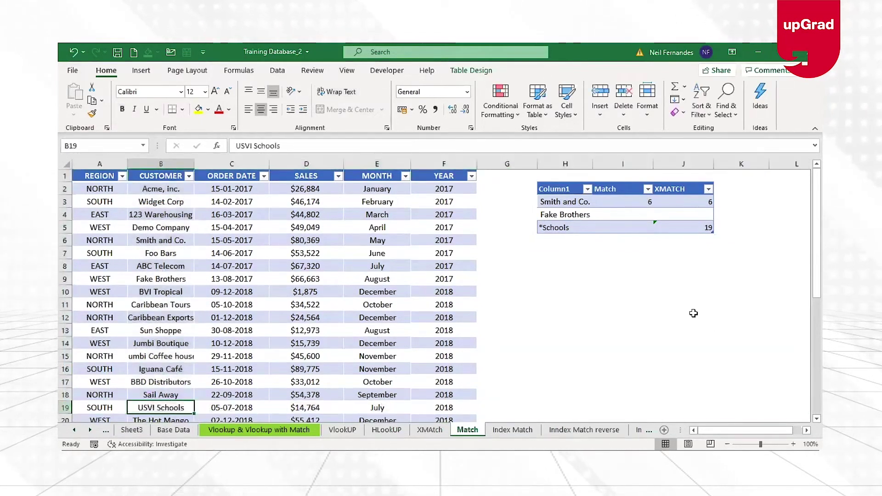
left_click(708, 227)
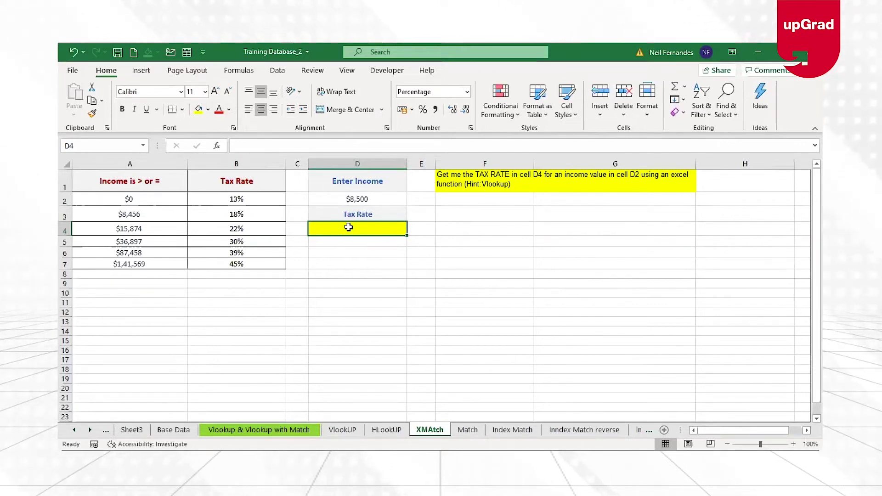
type("=")
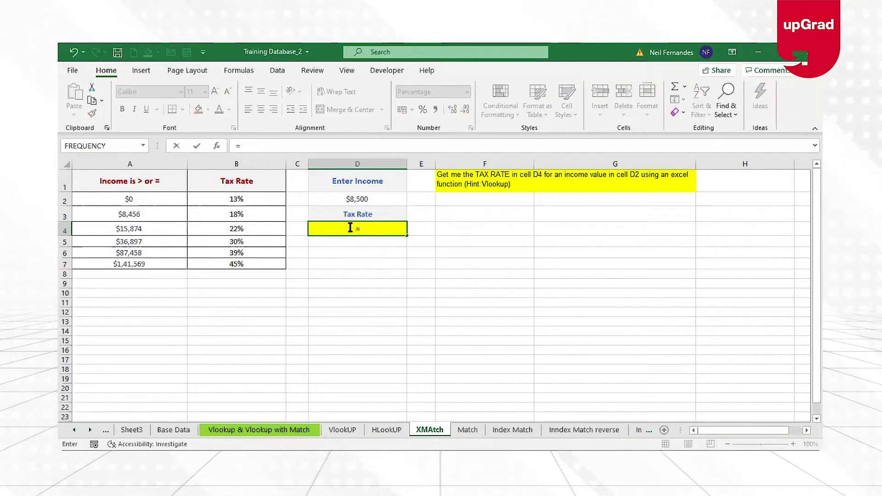
key("Escape")
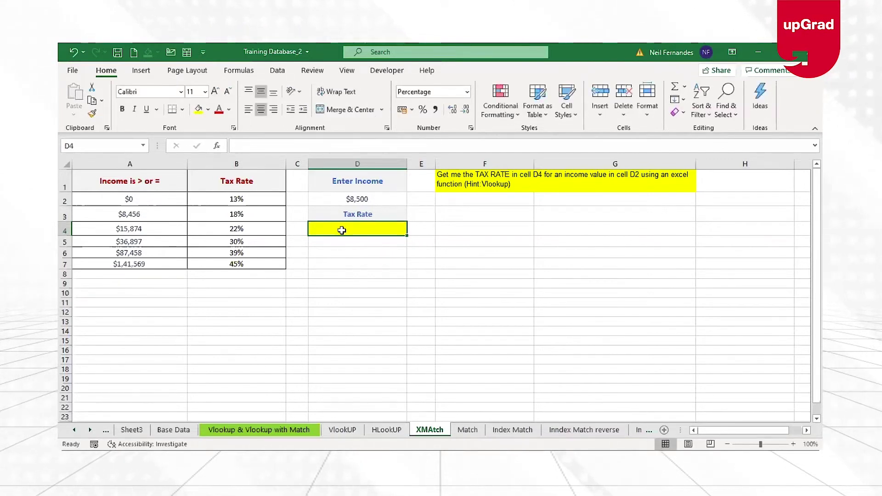
Clear the existing Name, City and Post Code results in C11:C13 of the Index Match sheet.
left_click(512, 430)
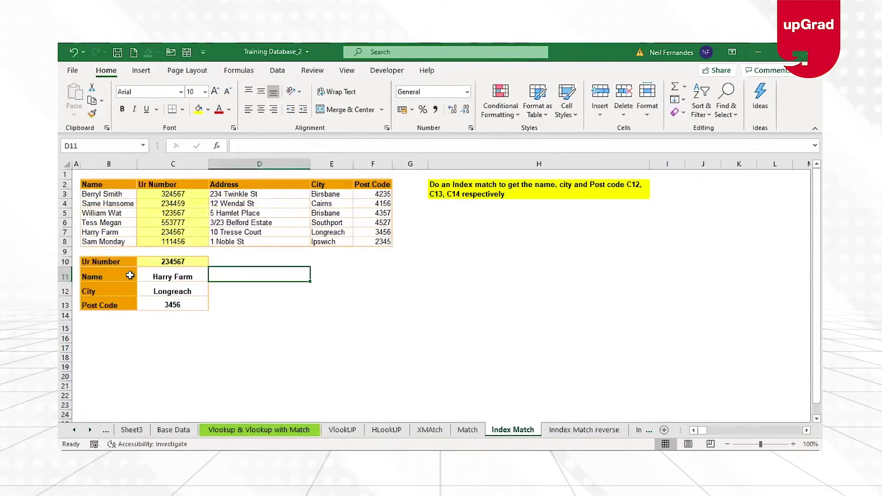
left_click(179, 276)
key("shift+Down")
key("shift+Down")
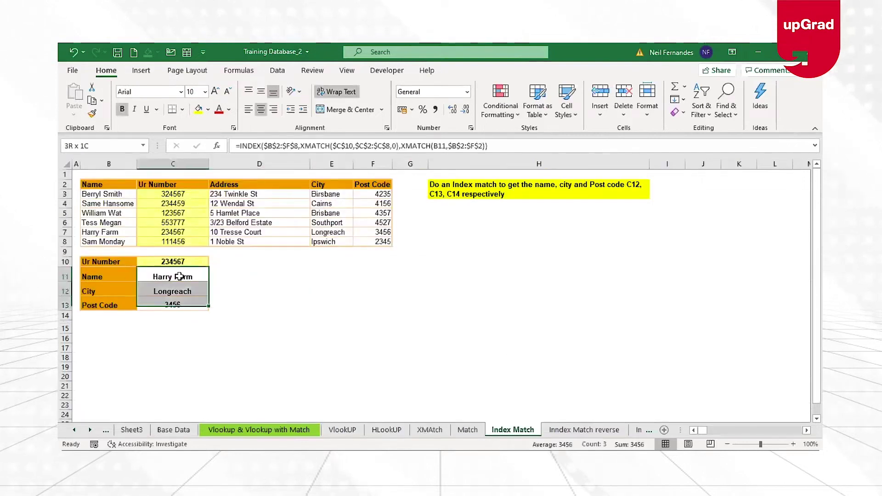
key("Delete")
left_click(173, 275)
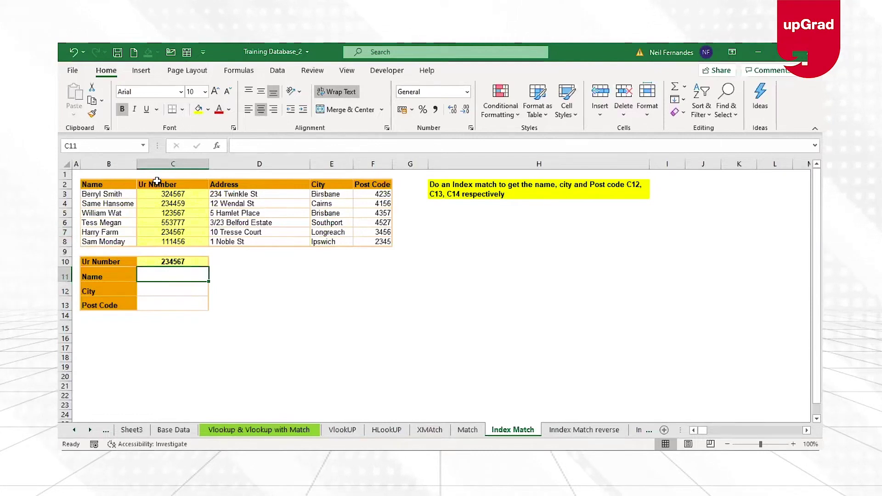
left_click(179, 185)
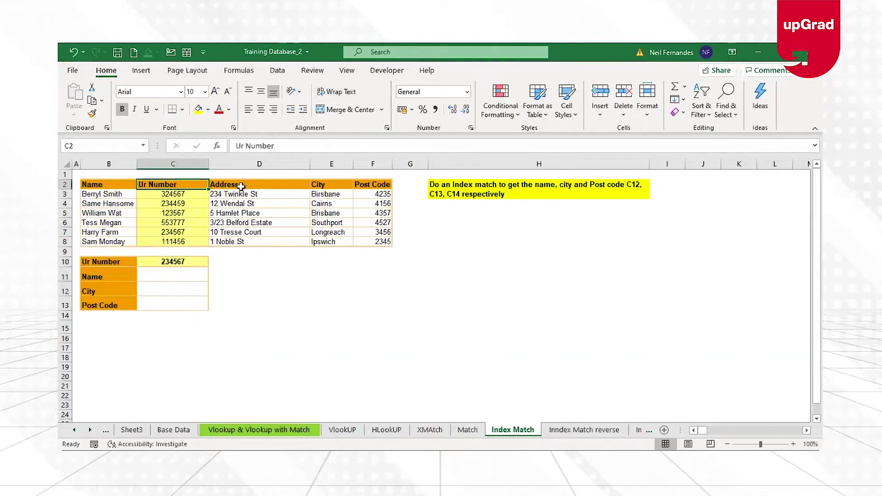
left_click(170, 273)
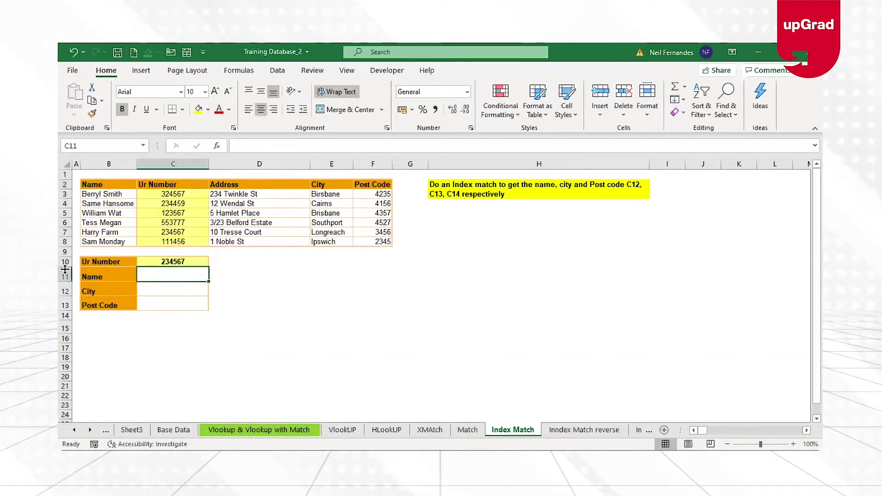
key("Down")
key("Down")
Start an INDEX formula in the Name result cell C11 with the absolute array $B$2:$F$8.
left_click(168, 274)
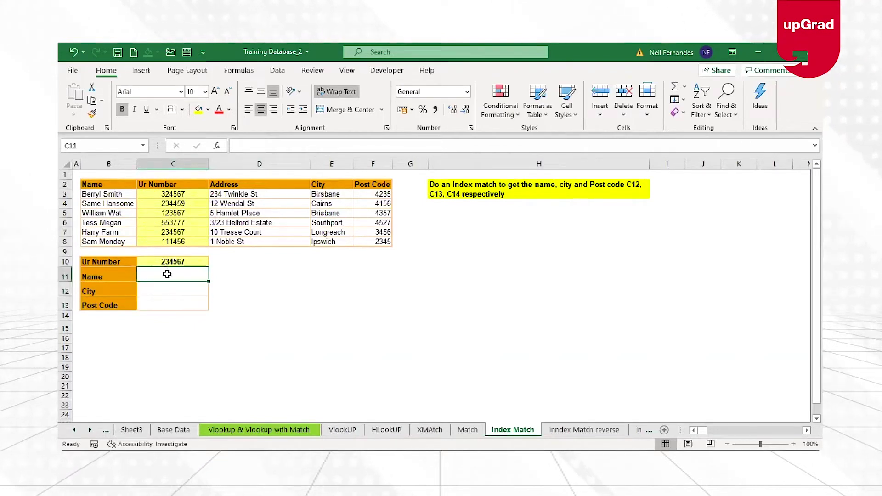
type("=i")
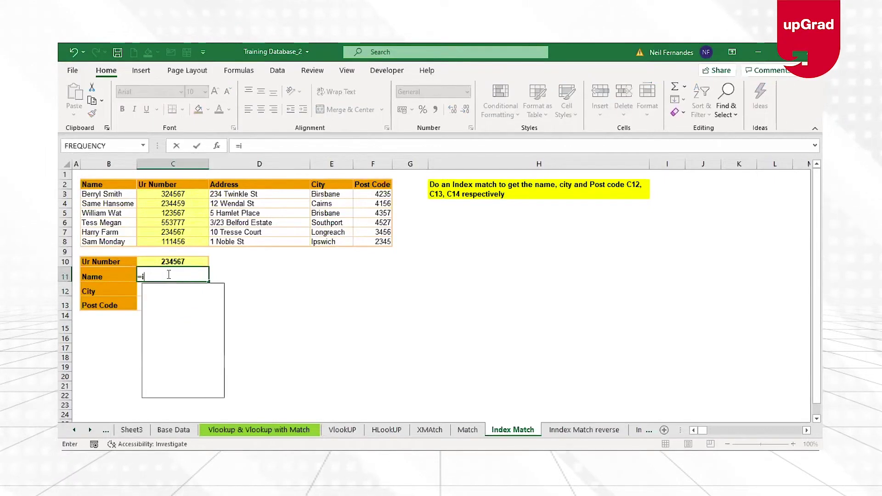
key("Tab")
left_click(89, 184)
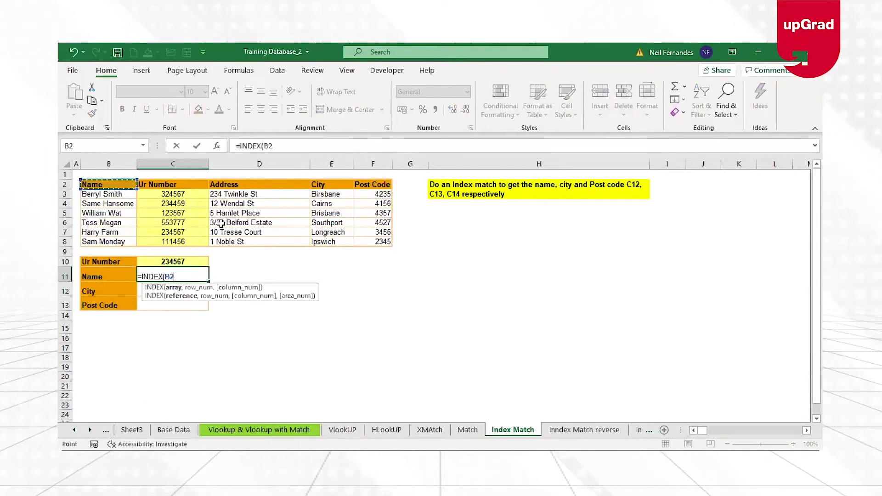
left_click_drag(221, 224, 375, 248)
key("F4")
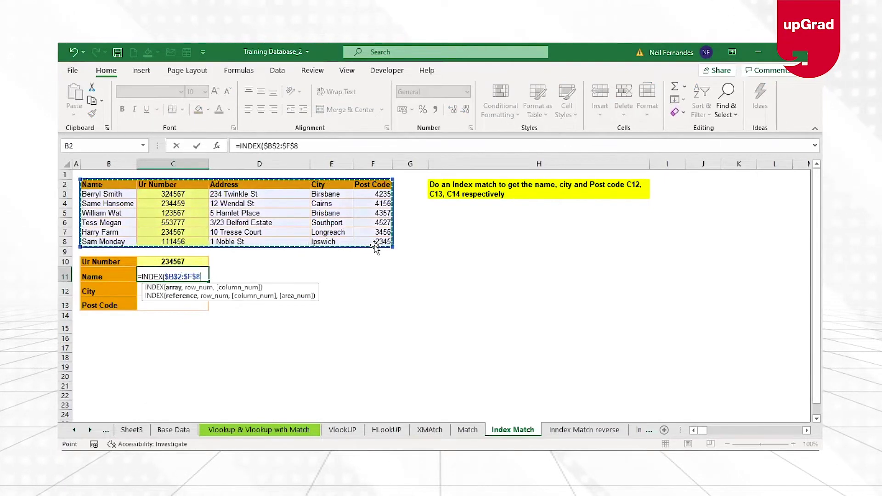
type(",")
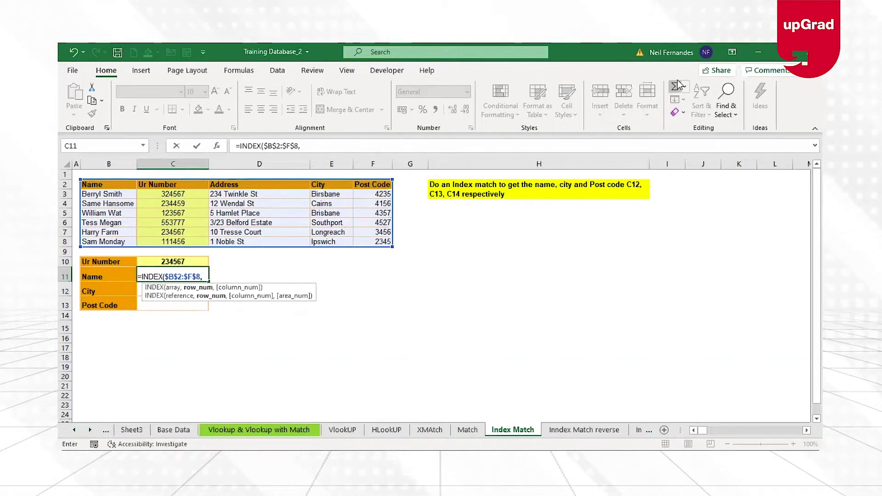
Add the row argument MATCH(C10,$C$2:$C$8,0) to the INDEX formula in C11.
type("MATCH(")
left_click(184, 261)
type(",")
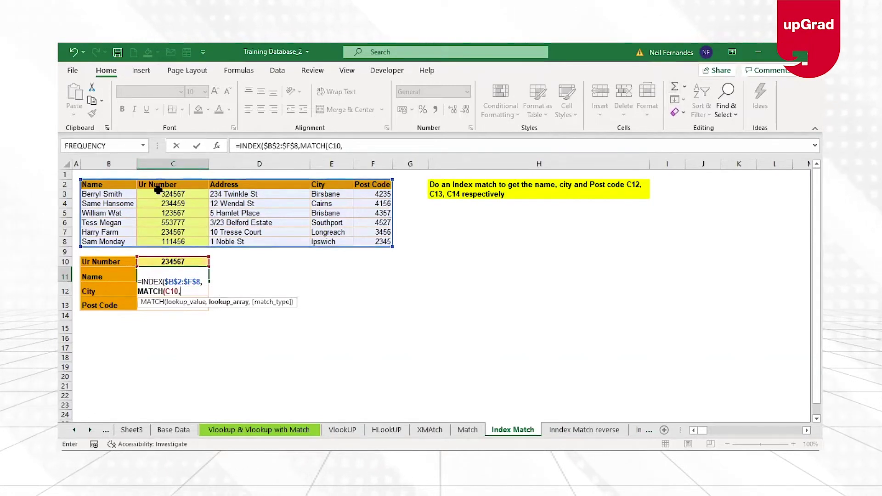
left_click_drag(157, 190, 170, 242)
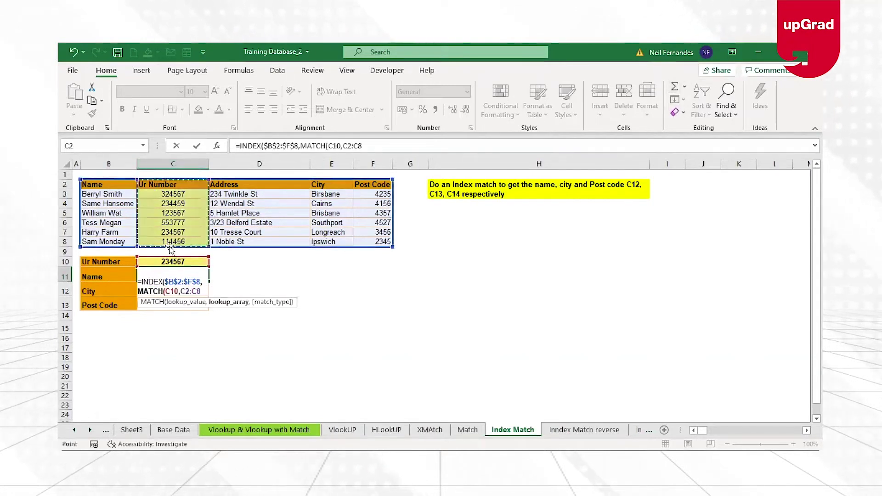
key("F4")
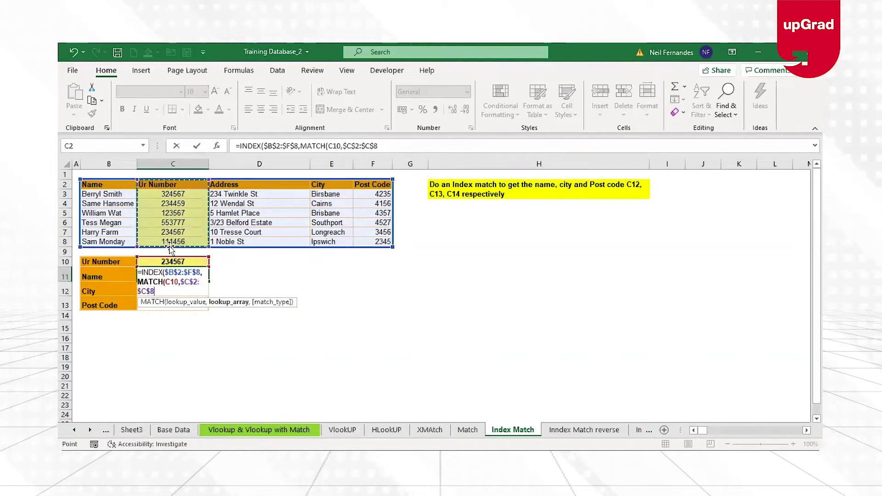
type(",0")
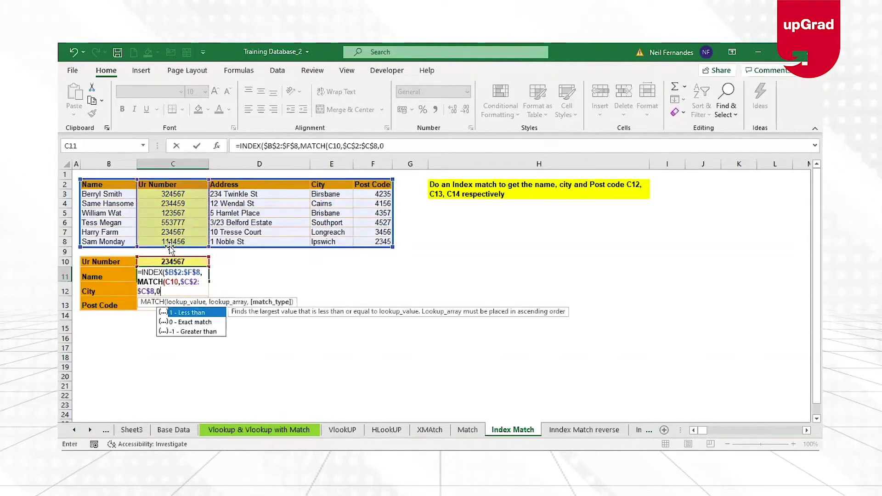
type("),")
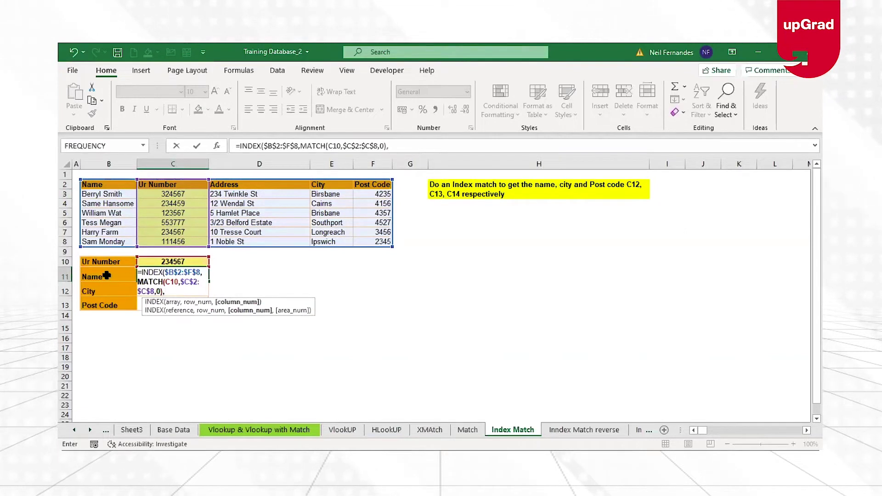
Add the column argument MATCH(B11,B2:F2,0) to the INDEX formula in C11.
type("match")
key("Return")
key("Return")
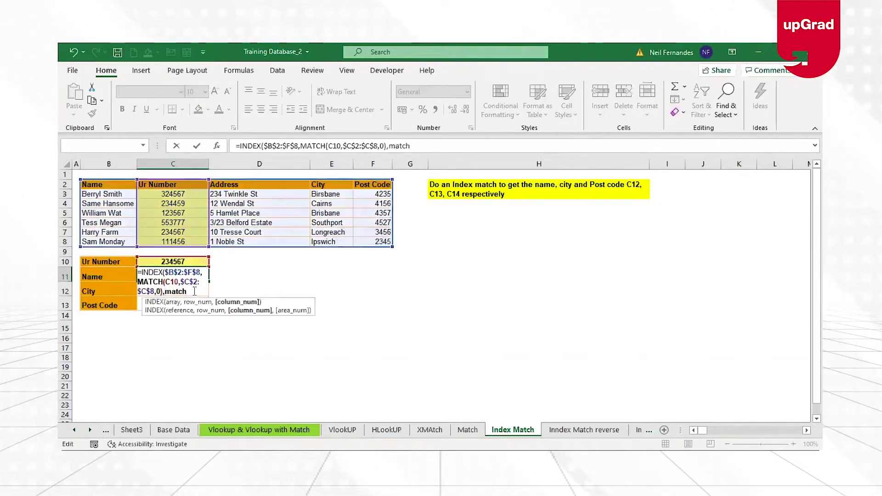
type("(")
left_click(109, 273)
type(",")
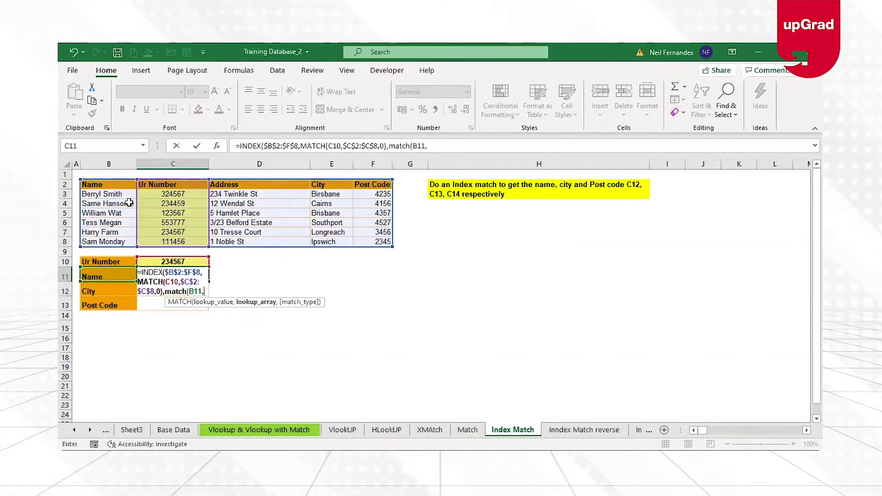
left_click(103, 184)
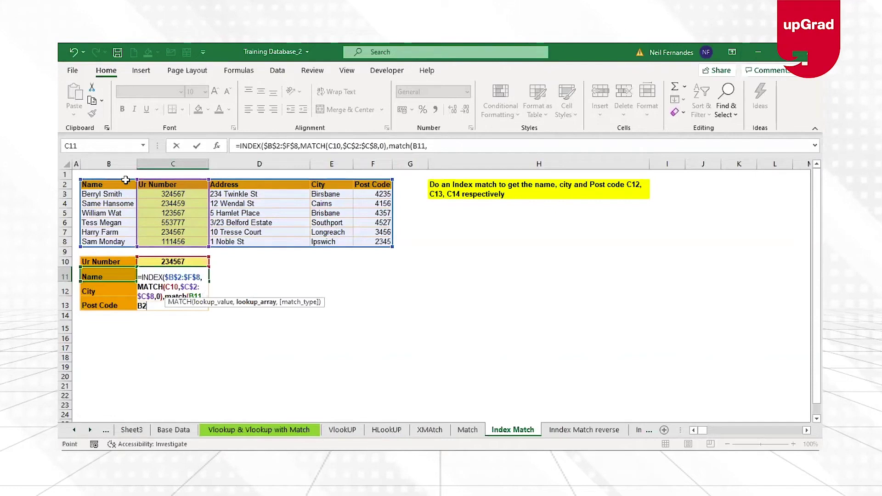
left_click(370, 186, "shift")
type(",0)")
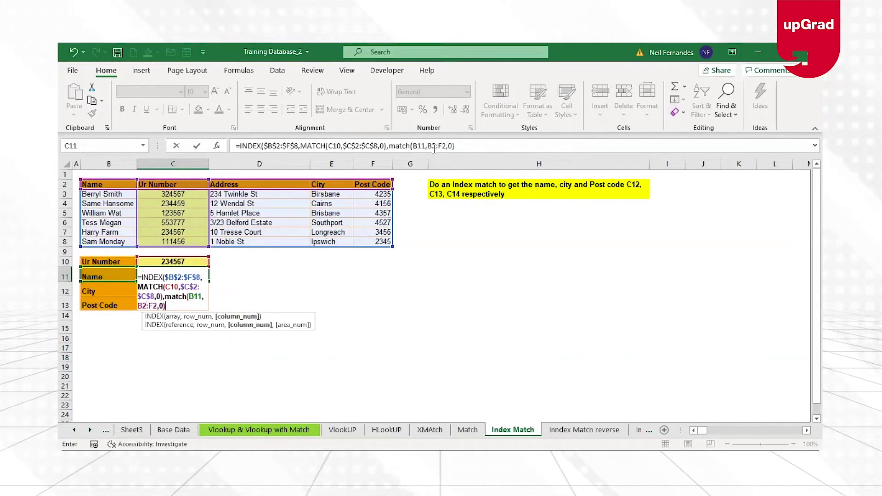
Make the header range in the column MATCH absolute as $B$2:$F$2, then close and enter the formula in C11.
left_click_drag(427, 146, 463, 146)
key("F4")
left_click(475, 146)
type(")")
key("ctrl+Return")
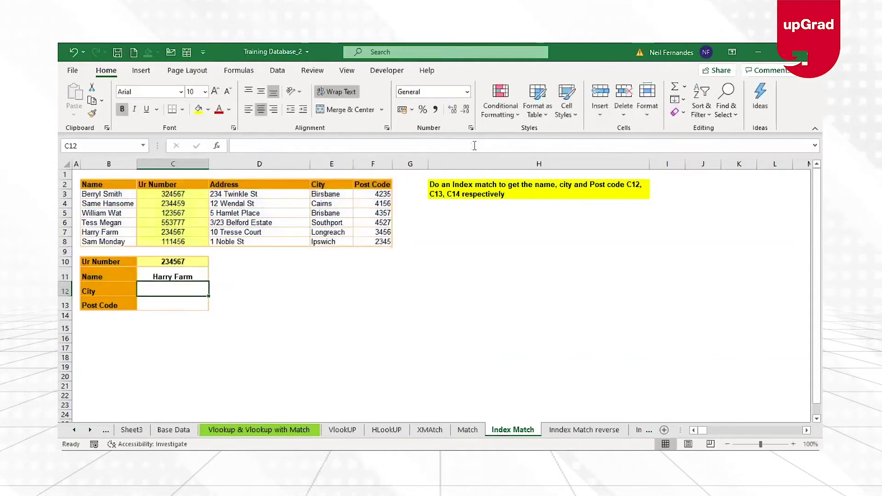
Try to fill the Name formula from C11 down through the City and Post Code cells.
left_click_drag(209, 282, 210, 283)
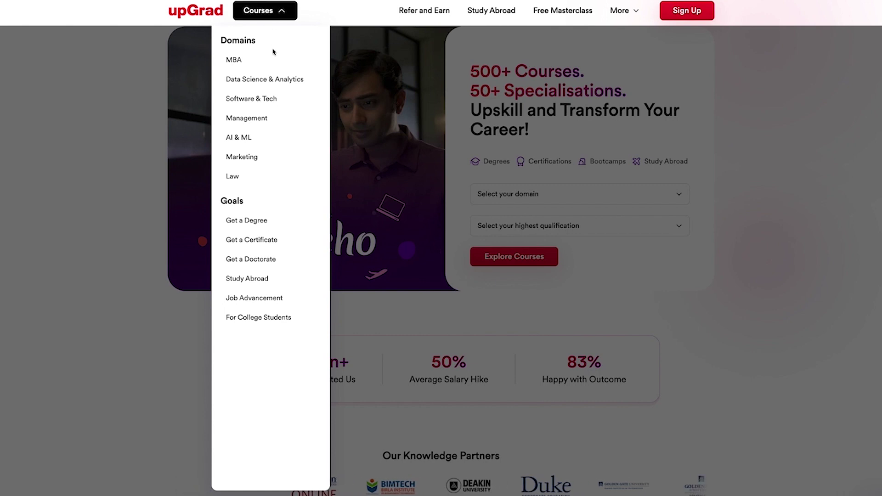
View all Data Science & Analytics degree programs on the upGrad website and look through the course cards.
mouse_move(271, 79)
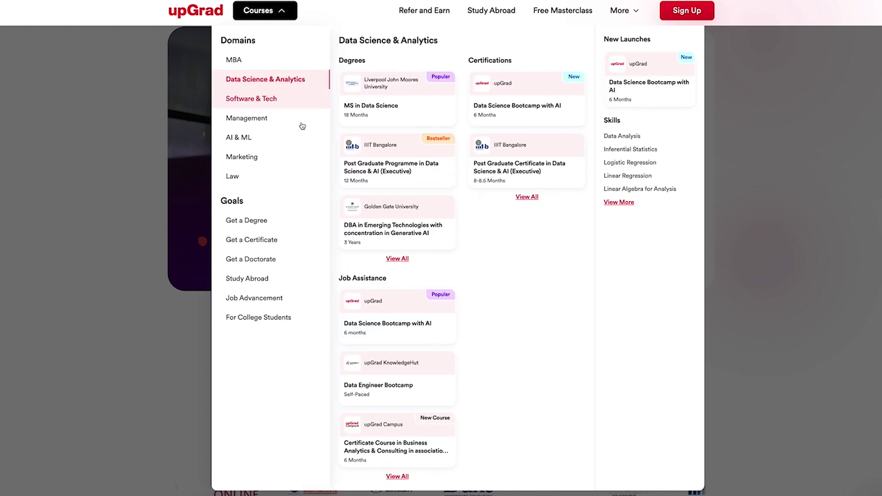
left_click(397, 259)
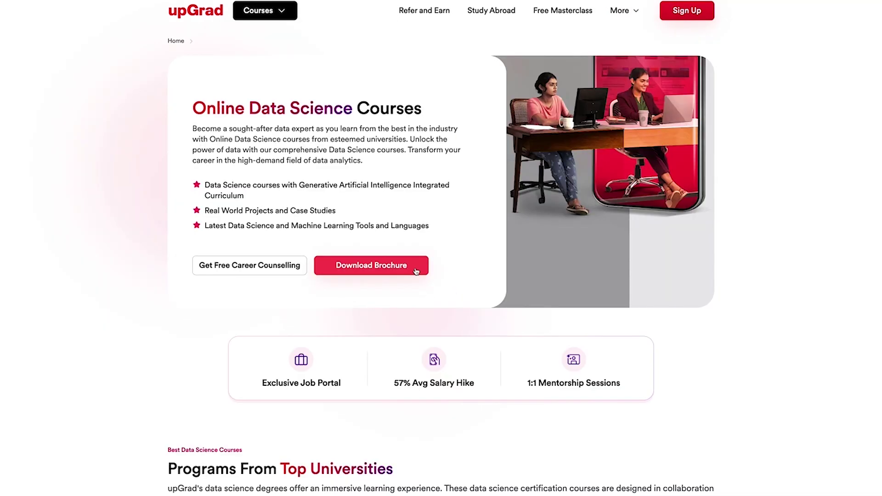
scroll(442, 293, "down", 8)
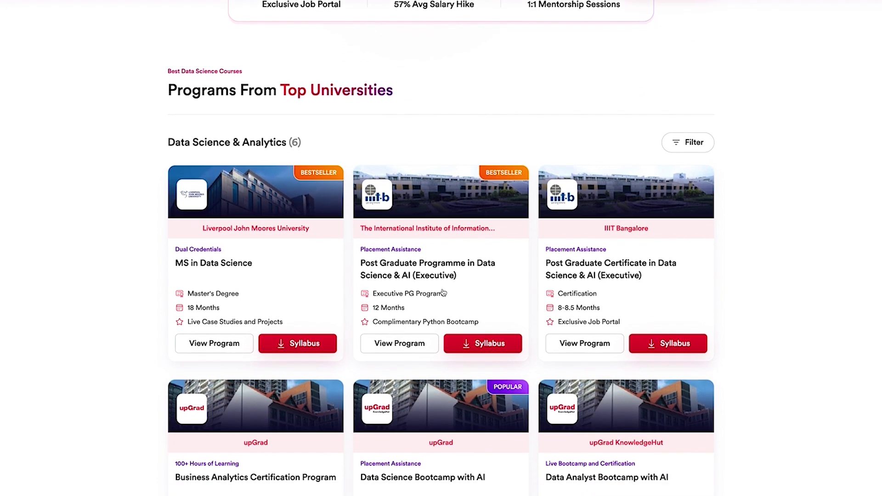
left_click(620, 312)
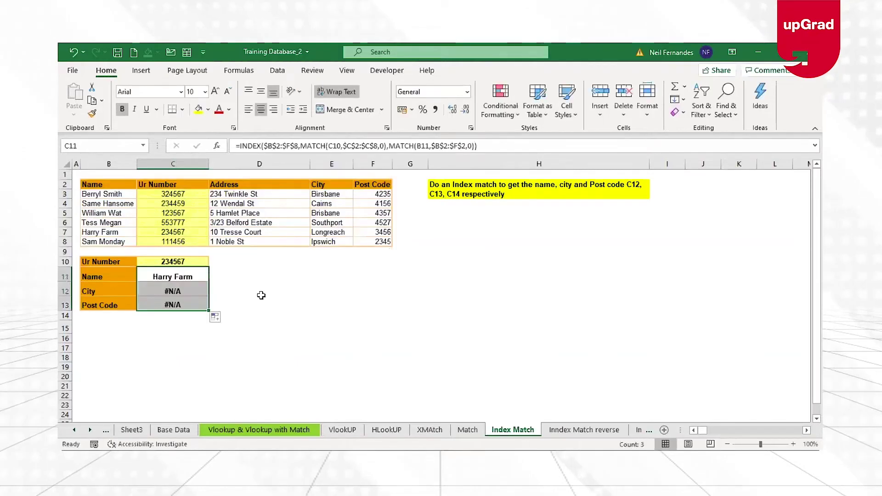
Undo the last fill in the Excel workbook and make the row MATCH lookup value in C11 absolute as $C$10.
key("ctrl+z")
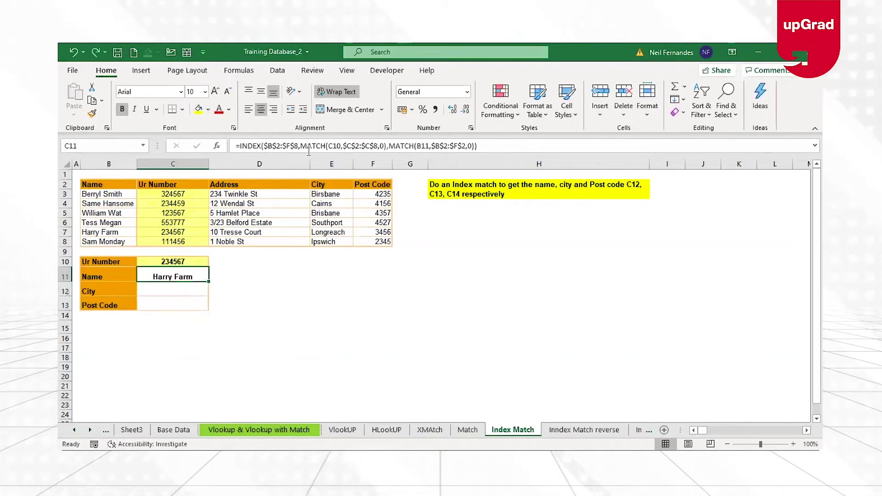
left_click(335, 146)
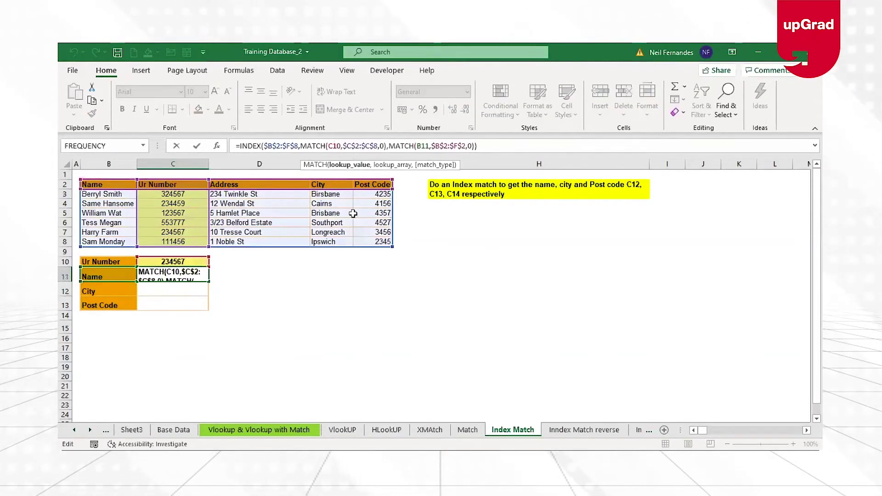
key("Return")
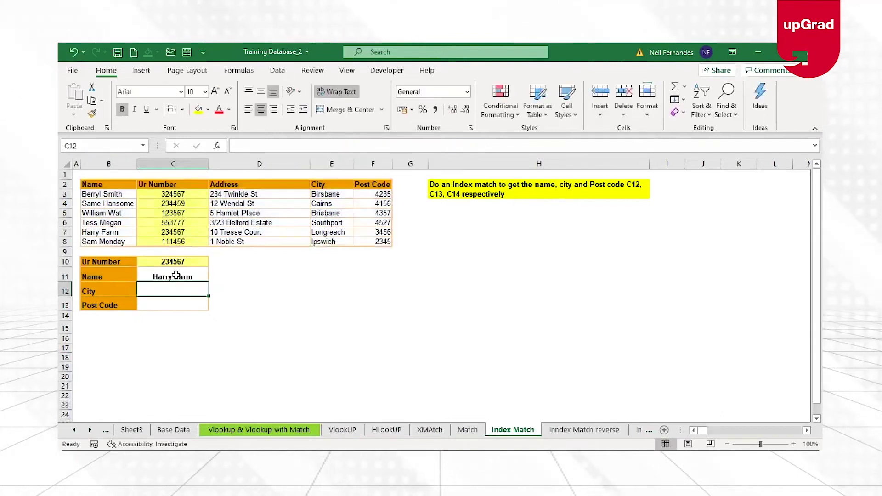
Fill the INDEX MATCH formula from C11 down to the City and Post Code cells C12:C13.
left_click(176, 276)
left_click_drag(207, 282, 207, 308)
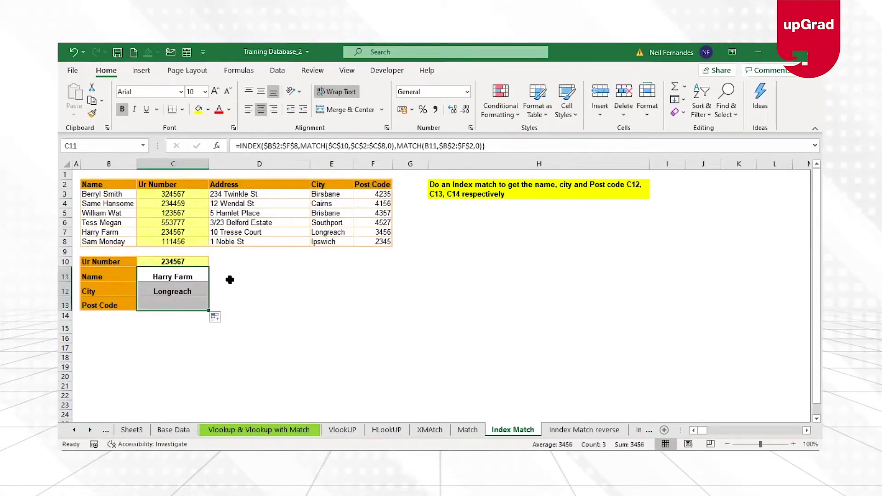
left_click(224, 279)
key("Up")
left_click(225, 279)
type("=")
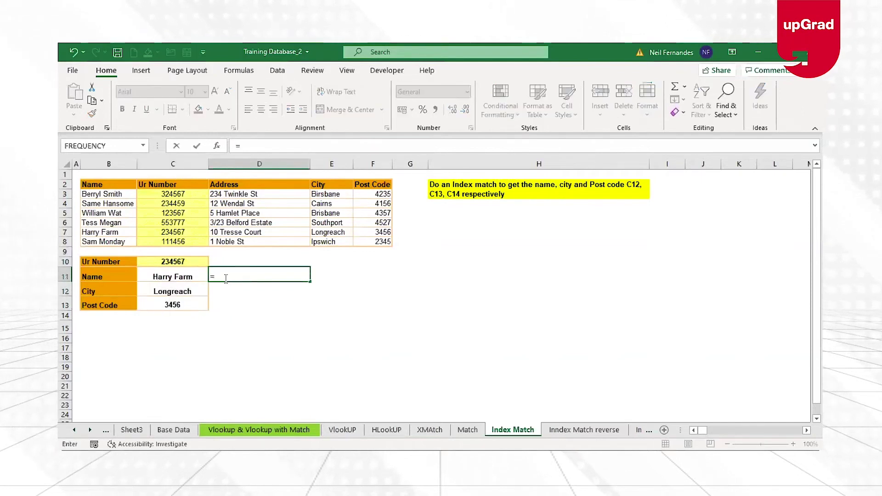
type("index")
key("Return")
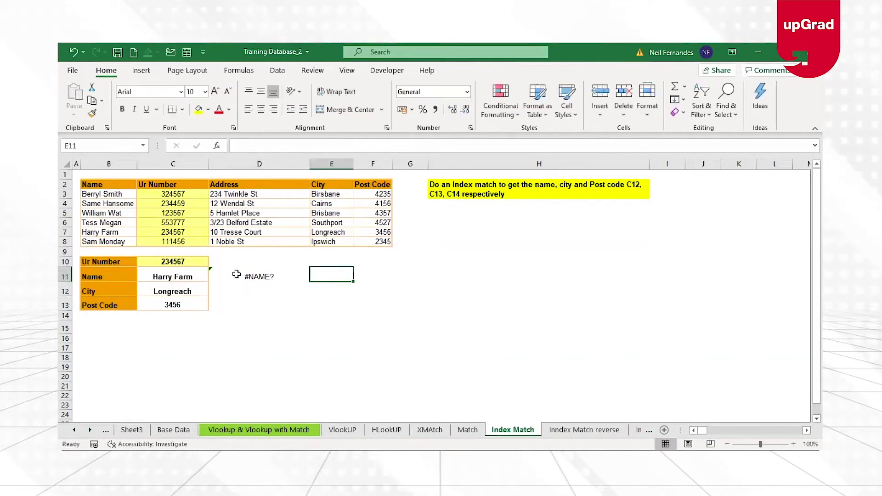
Start an INDEX formula in D11, beside the Name result, with the array B2:F8.
type("=INDEX(")
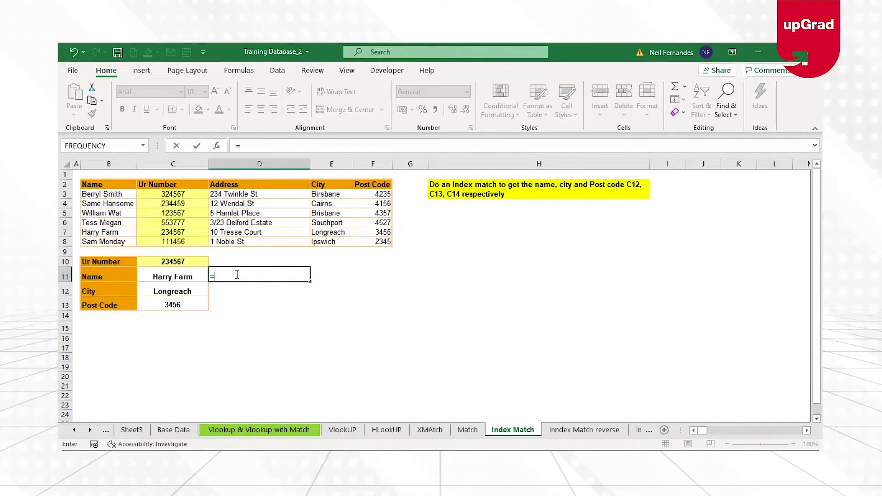
double_click(281, 288)
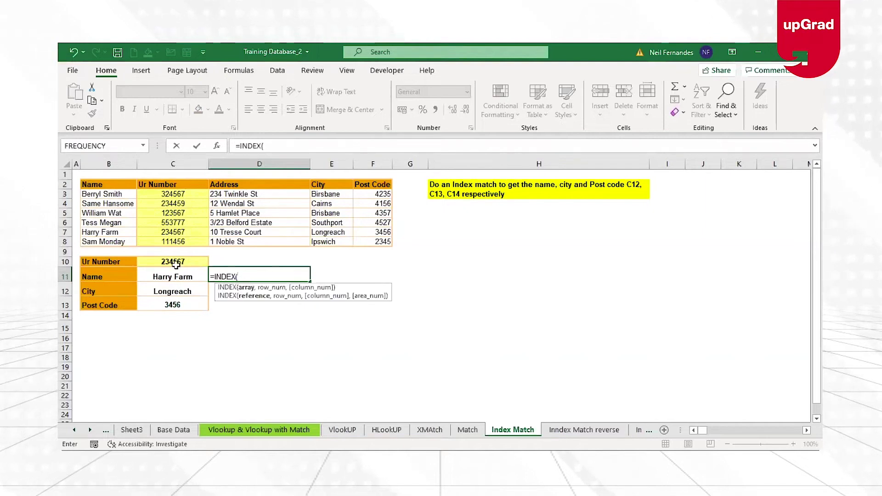
left_click(110, 182)
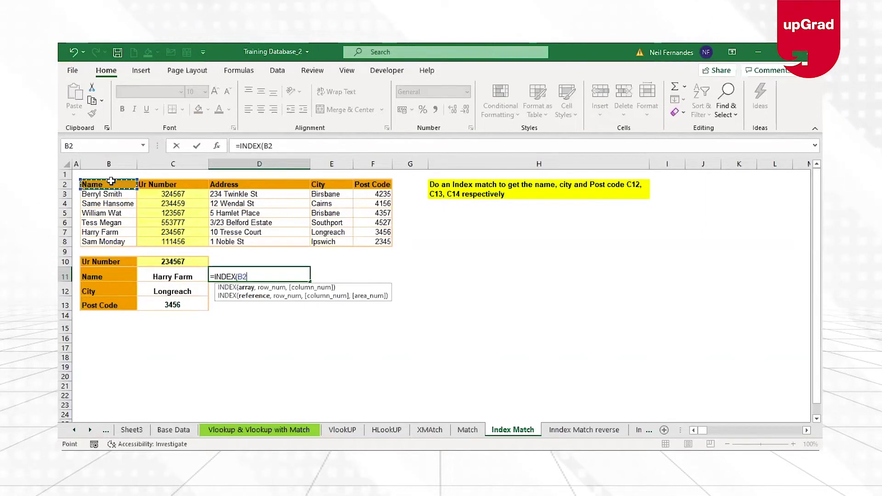
left_click_drag(110, 181, 380, 241)
Add an XMATCH row argument to the D11 formula that looks up C10 in the absolute range $C$2:$C$8.
type(",x")
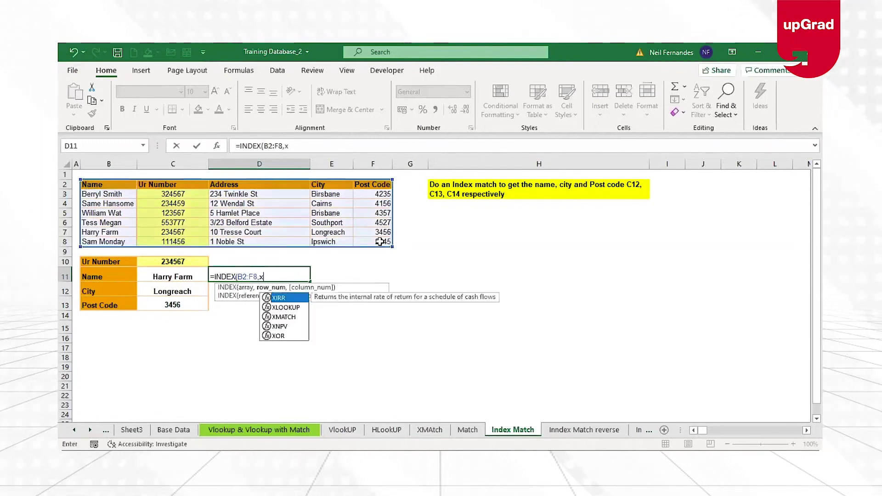
key("Down")
key("Down")
key("Tab")
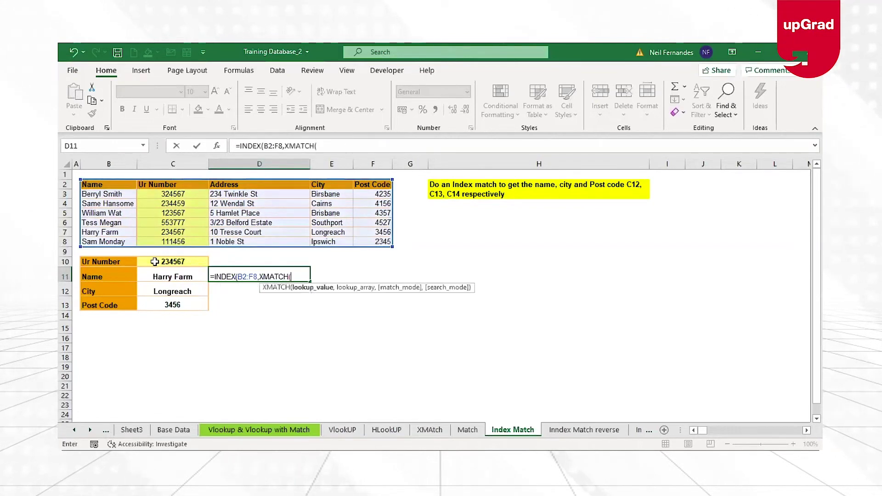
left_click(155, 261)
type(",")
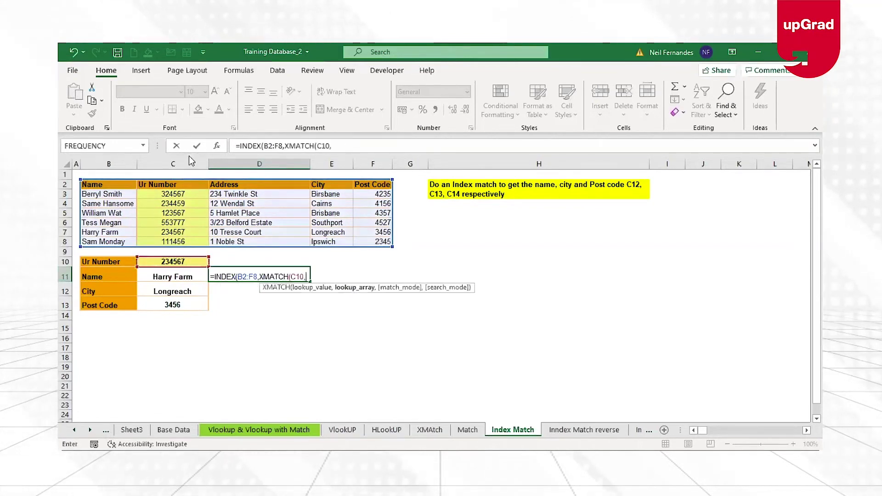
left_click_drag(174, 180, 174, 247)
key("F4")
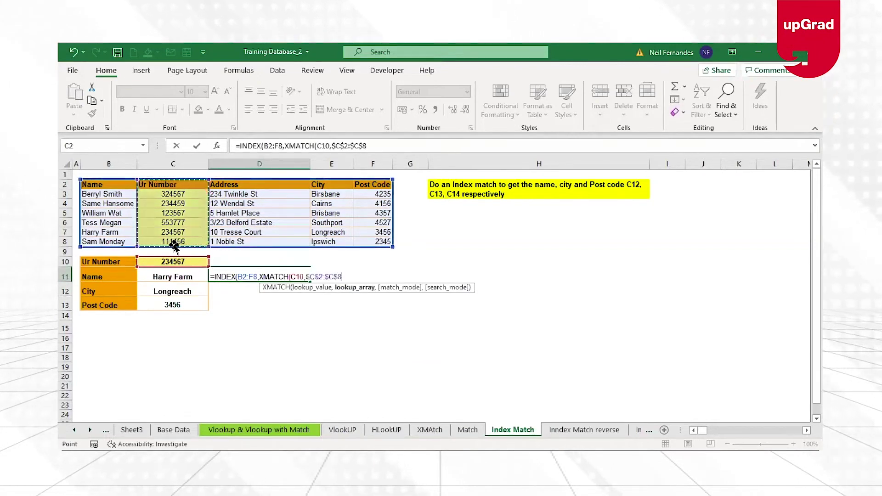
Make the INDEX array in D11 absolute as $B$2:$F$8 and close the row XMATCH, ready for the column argument.
left_click(252, 278)
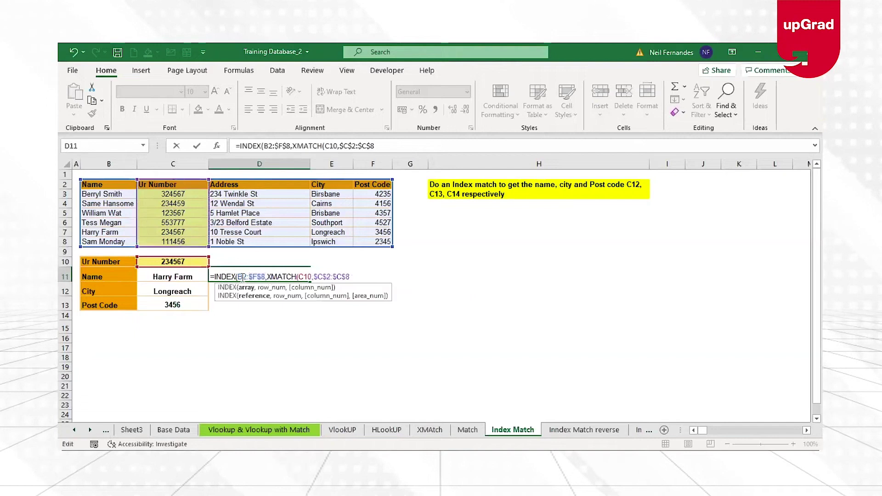
key("F4")
left_click(358, 277)
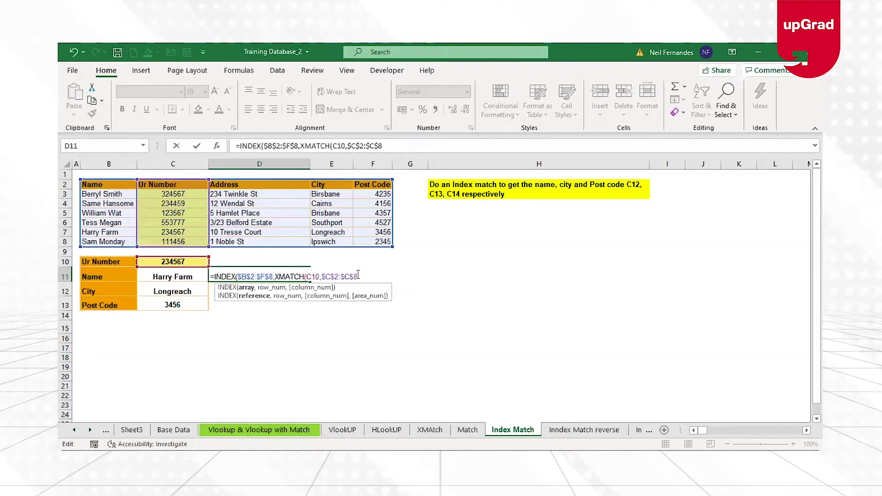
type(")")
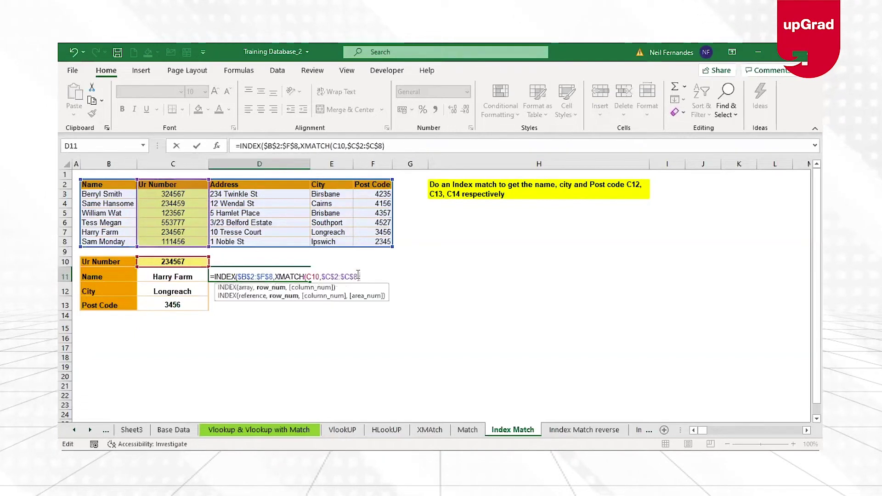
type(",")
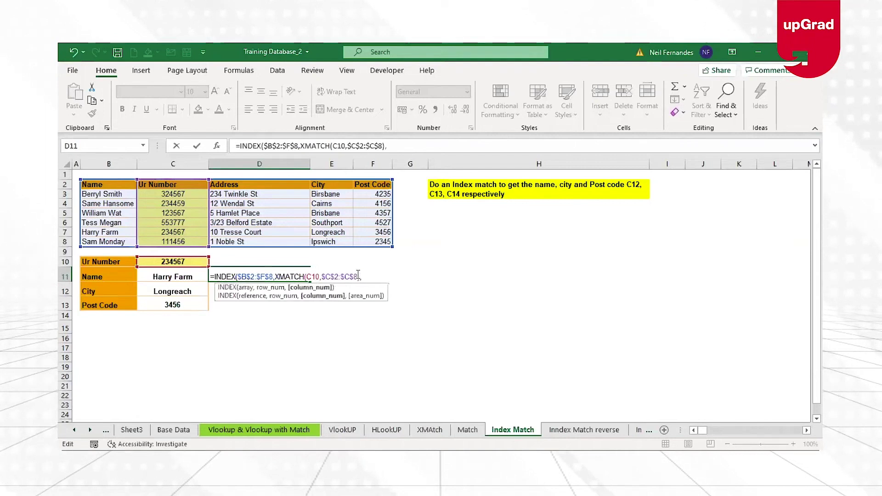
Add an XMATCH column argument to the D11 formula that looks up B11 in the absolute header range $B$2:$F$2.
type("XMATCH(")
left_click(92, 275)
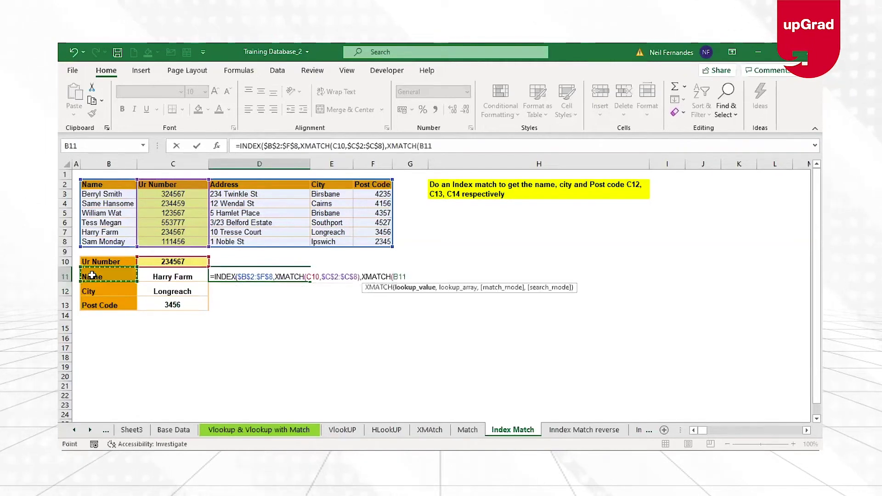
type(",")
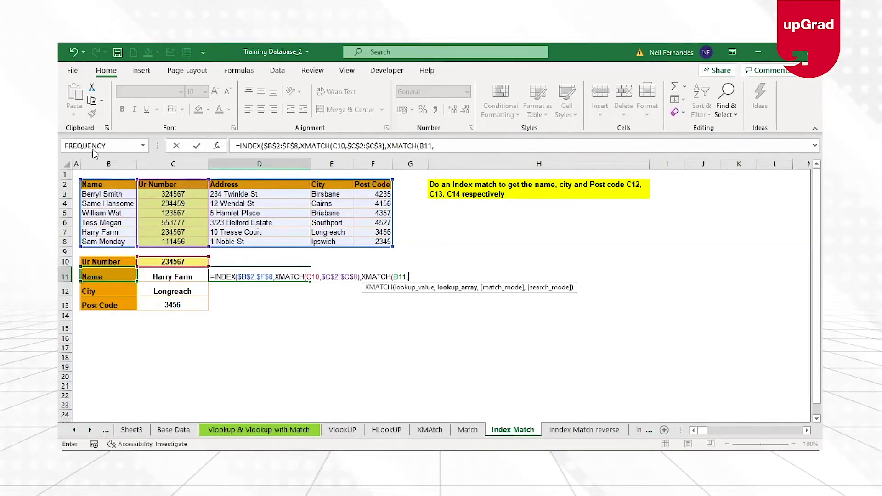
left_click_drag(90, 188, 382, 184)
key("F4")
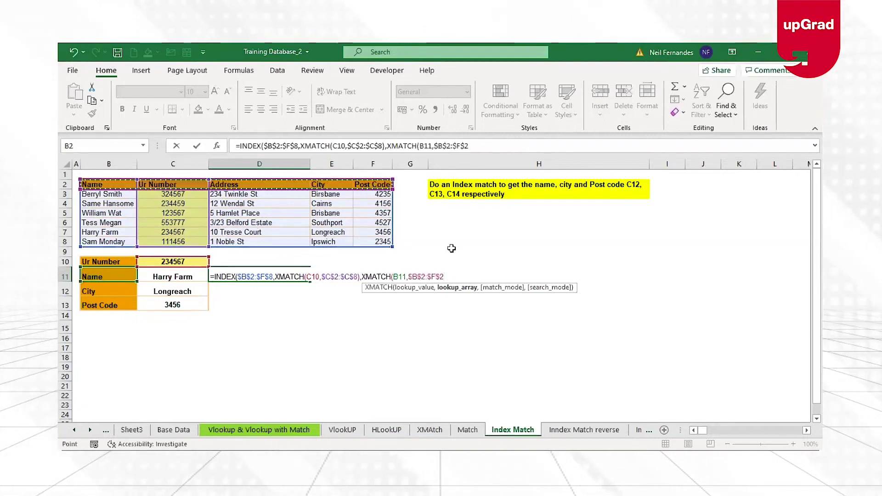
Make the row lookup value absolute as $C$10 and fill the completed INDEX XMATCH formula from D11 down to D13.
left_click(315, 281)
key("F4")
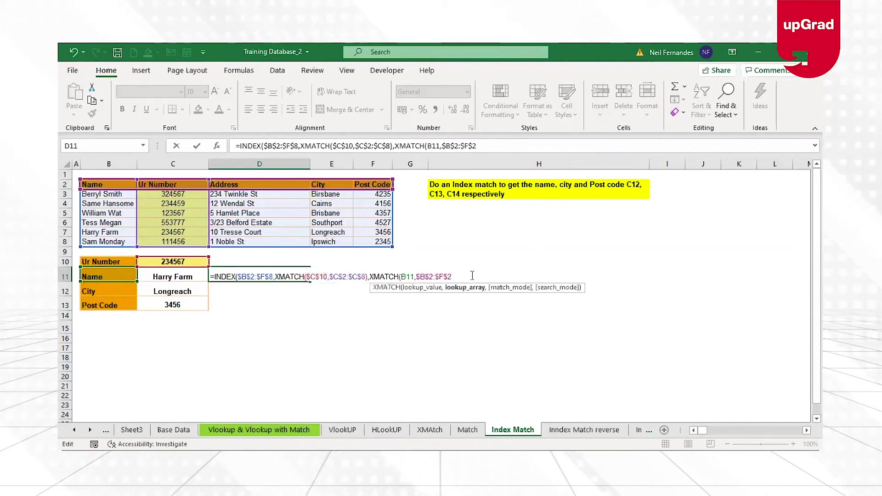
key("ctrl+Return")
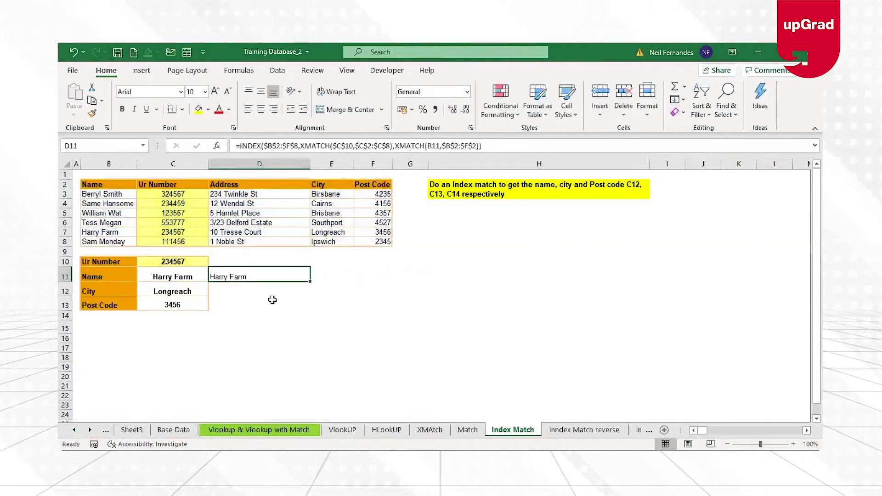
left_click_drag(311, 281, 310, 308)
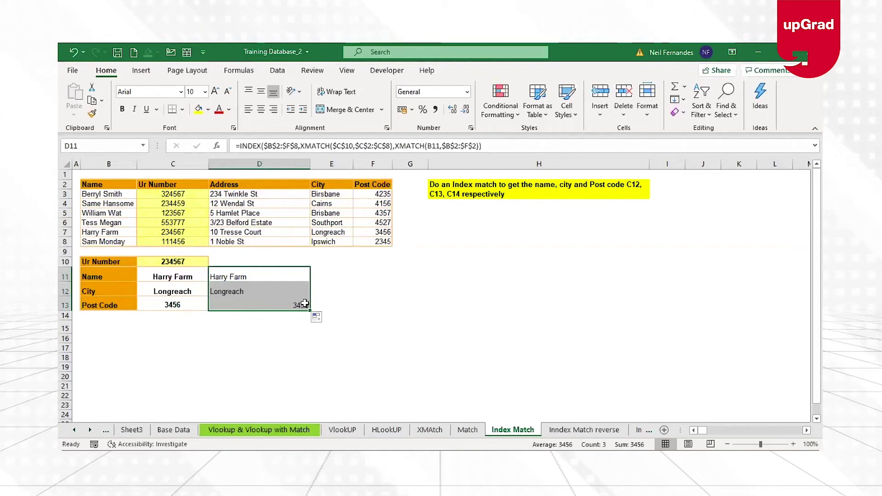
left_click(233, 277)
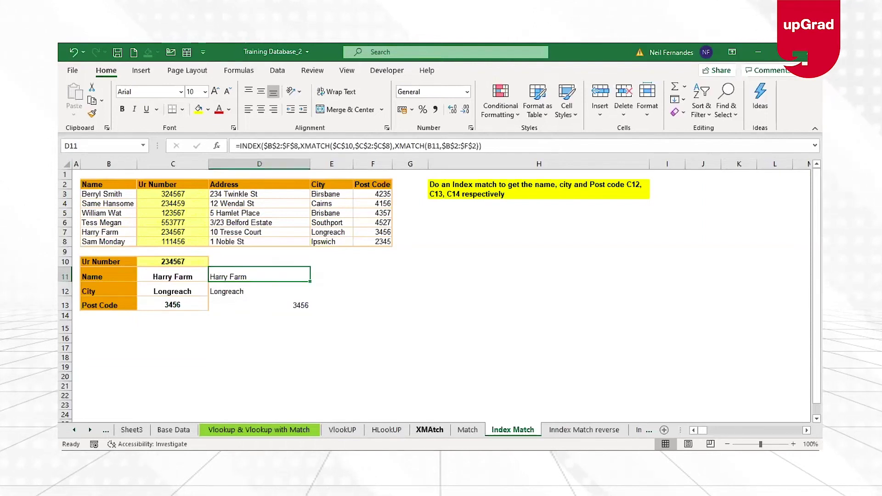
Open the XMAtch sheet and examine the income thresholds in column A and their tax rates in column B.
left_click(430, 430)
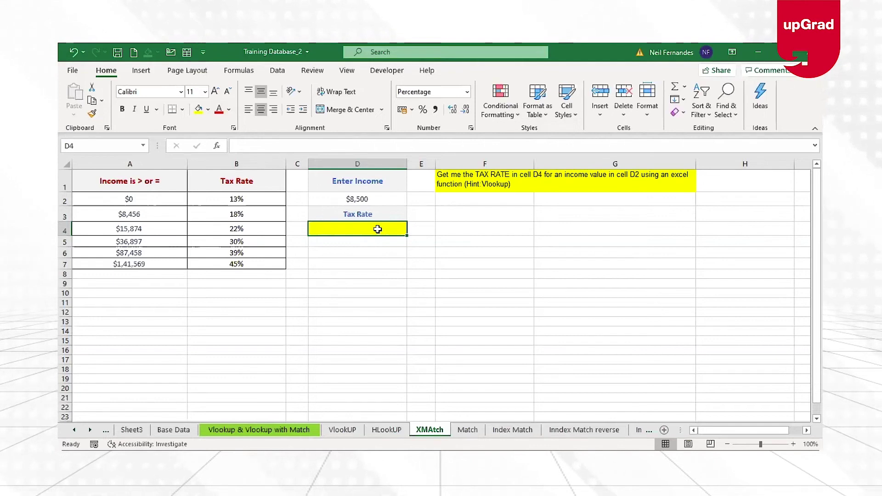
type("=")
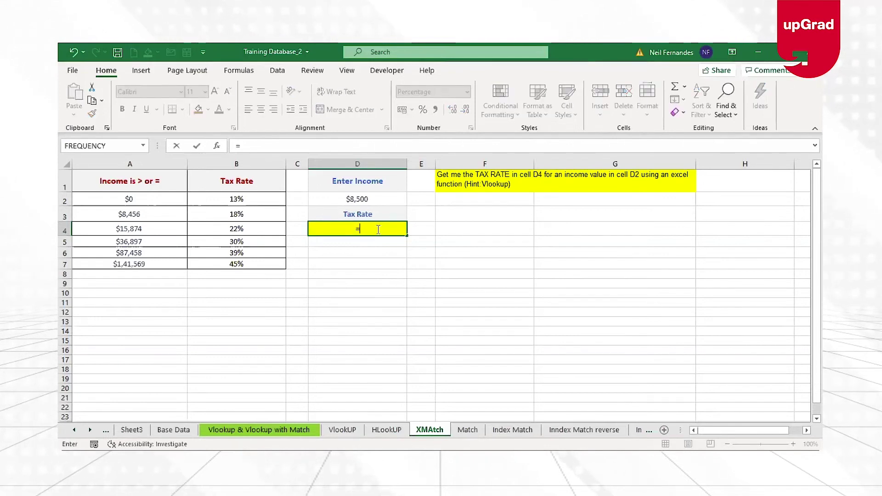
key("Escape")
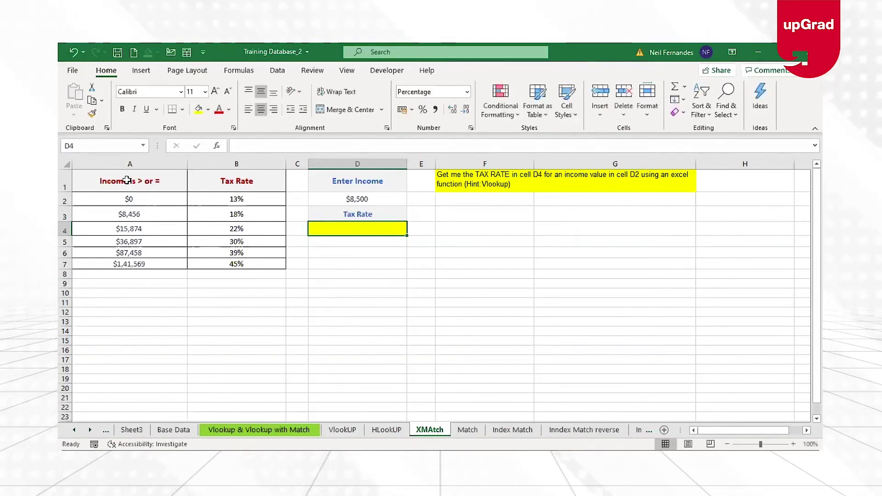
left_click(126, 180)
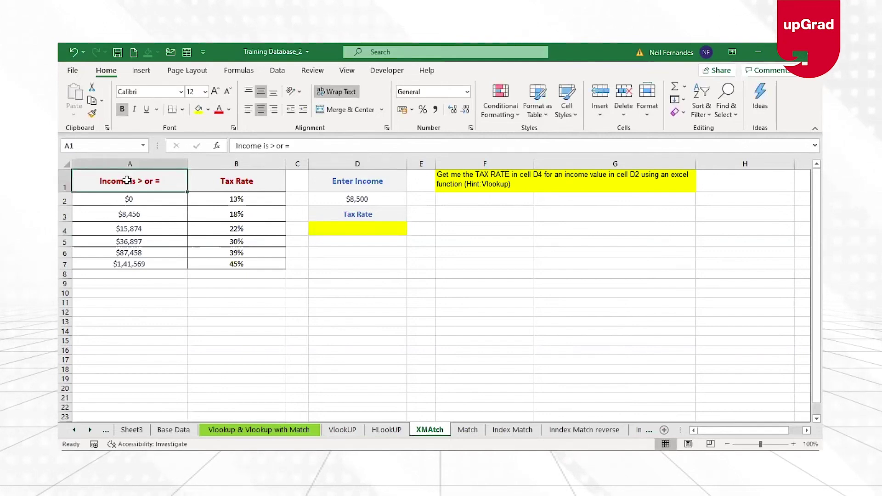
key("Down")
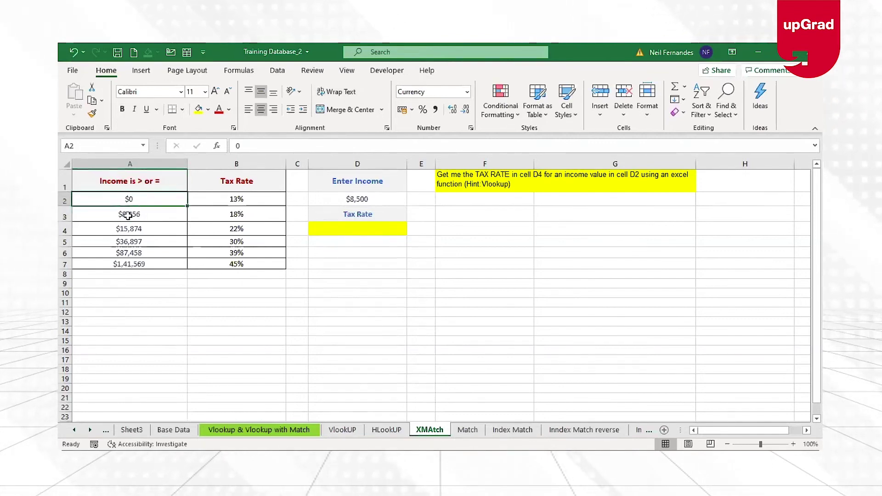
left_click(248, 198)
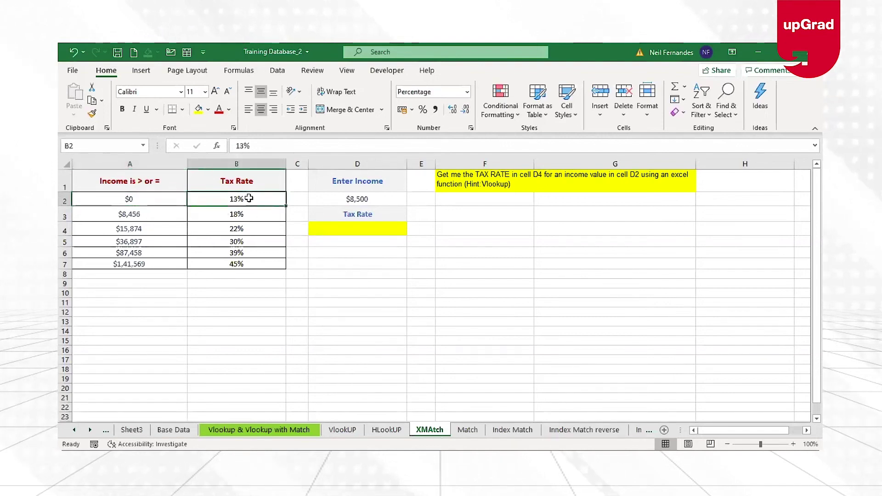
key("Left")
key("Right")
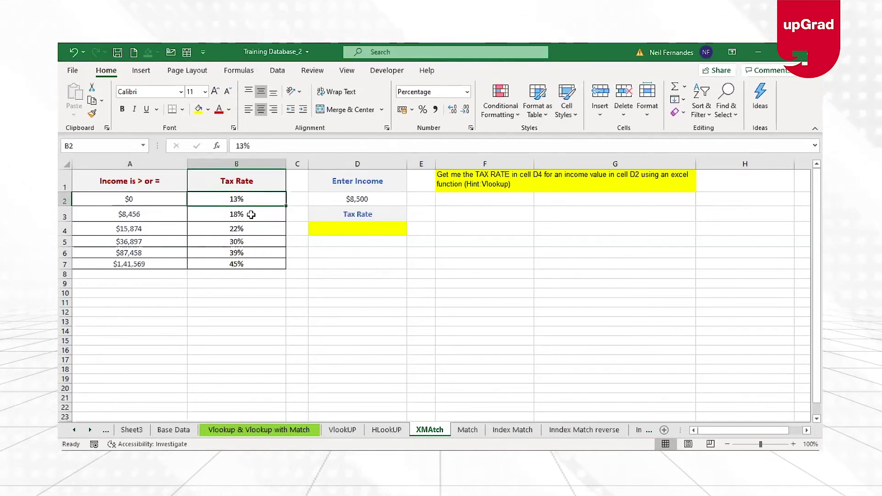
left_click(367, 230)
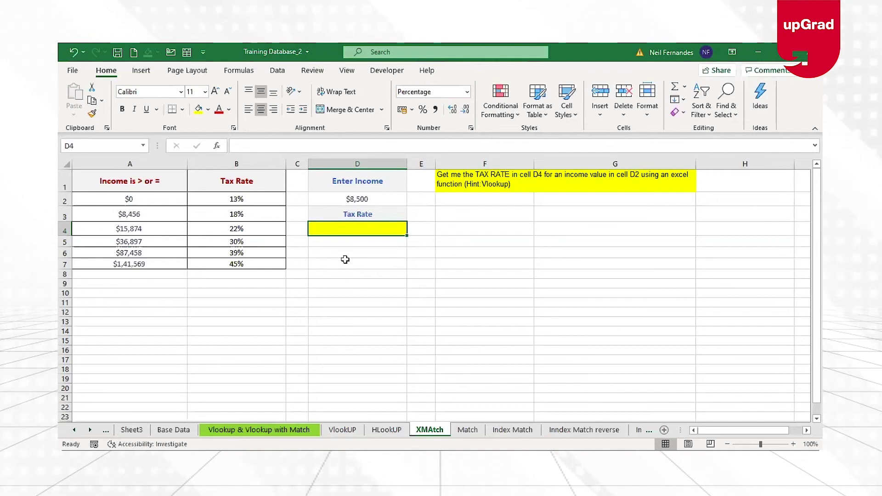
left_click_drag(137, 186, 233, 271)
left_click(356, 228)
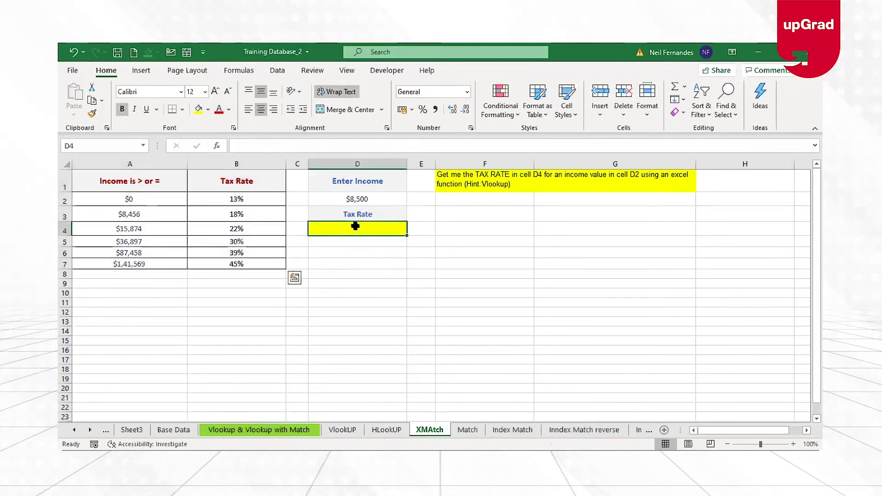
Start an XMATCH formula in the Tax Rate cell D4 with the entered income in D2 as the lookup value.
left_click(372, 181)
key("Down")
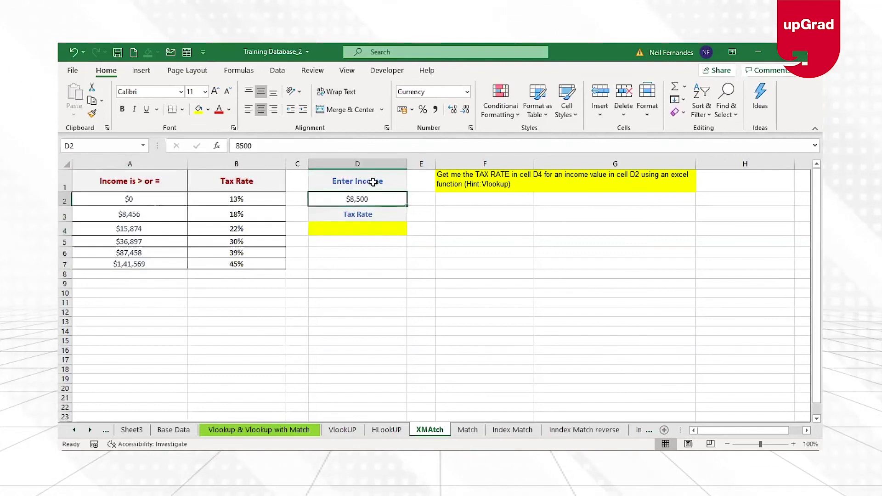
key("Down")
key("Down")
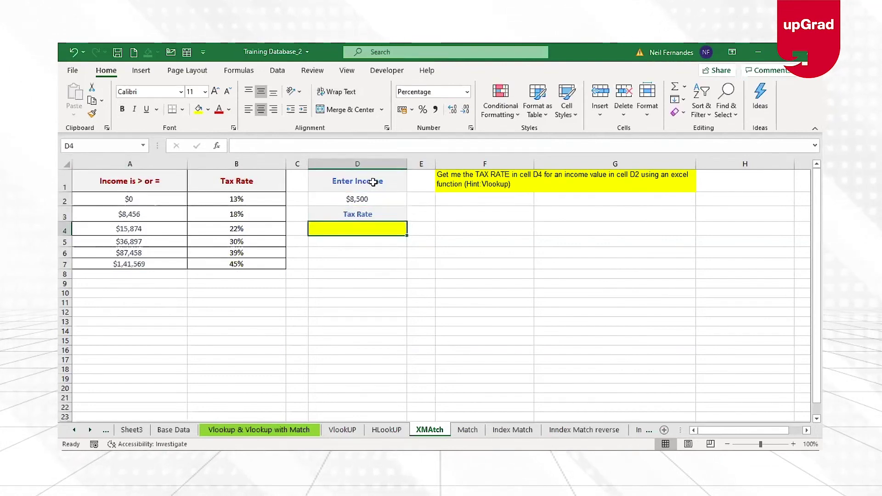
type("=")
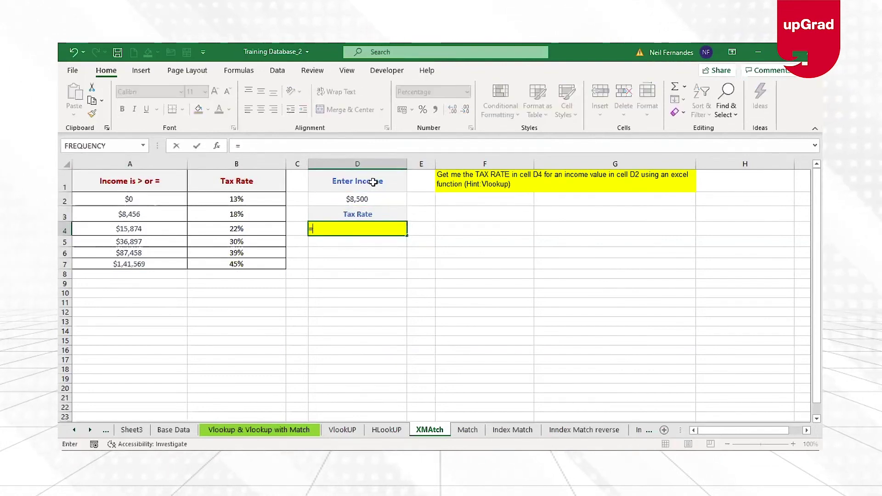
type("xmatch")
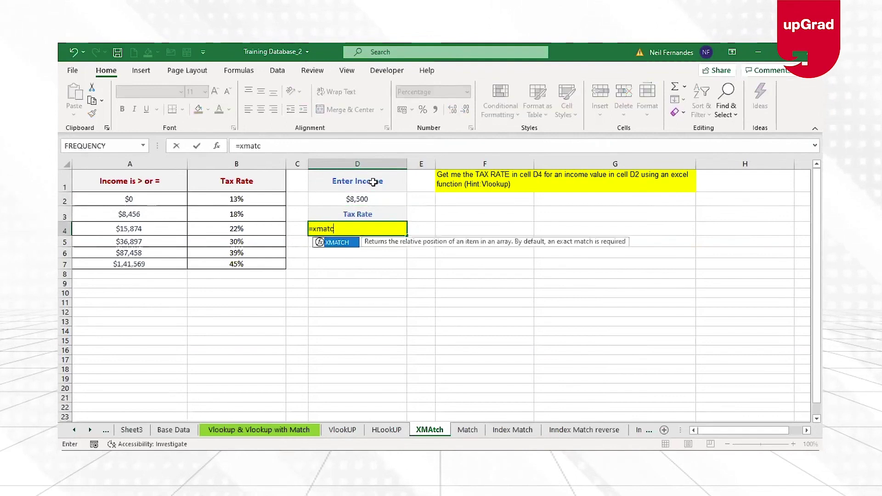
key("Tab")
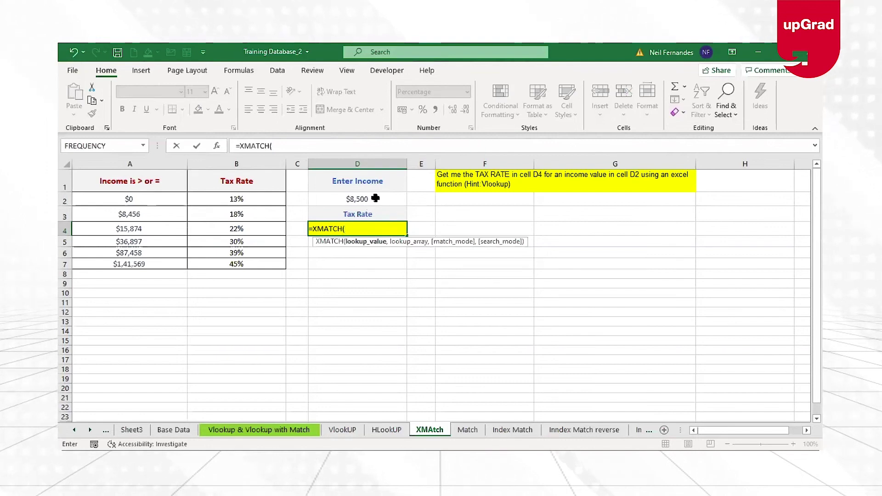
left_click(375, 198)
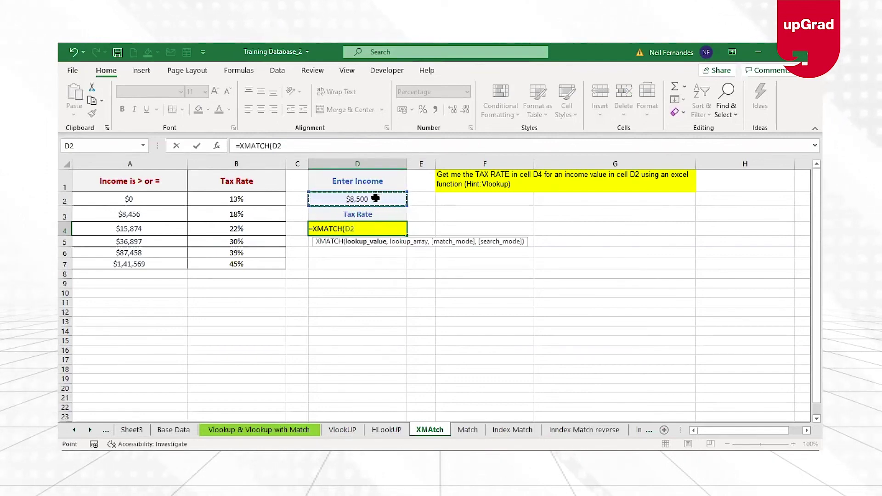
type(",")
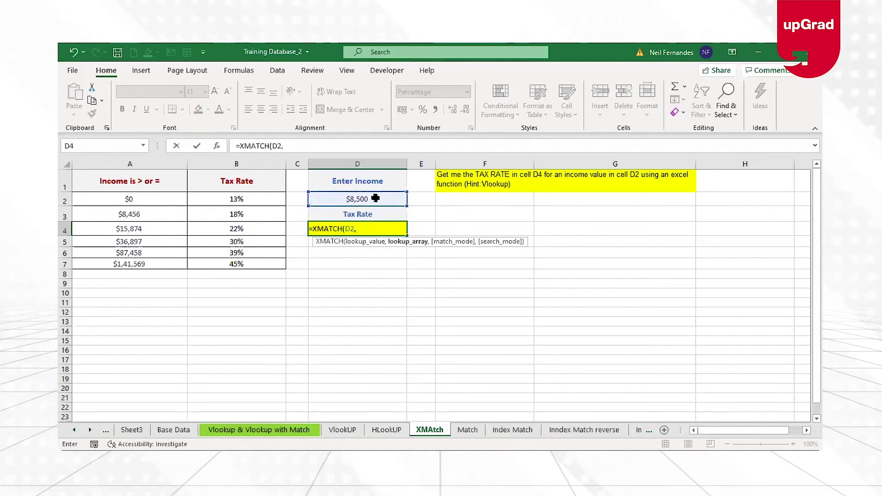
left_click(266, 184)
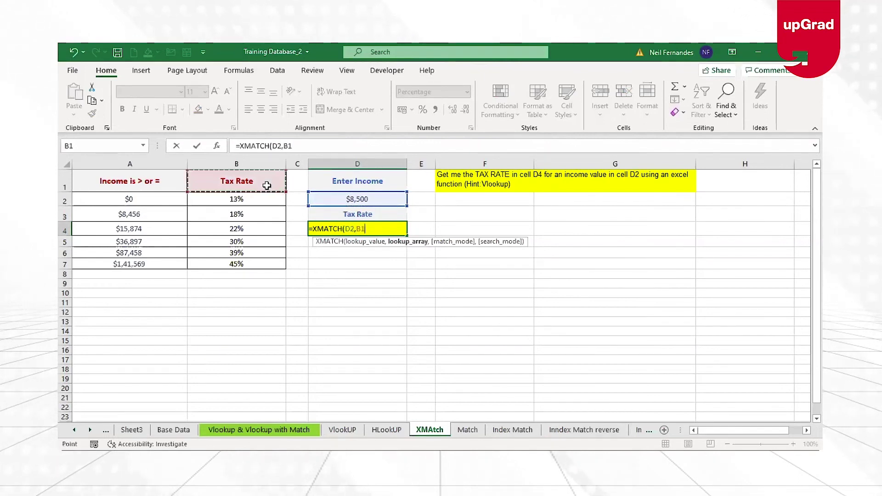
left_click_drag(267, 185, 272, 261)
left_click(134, 182)
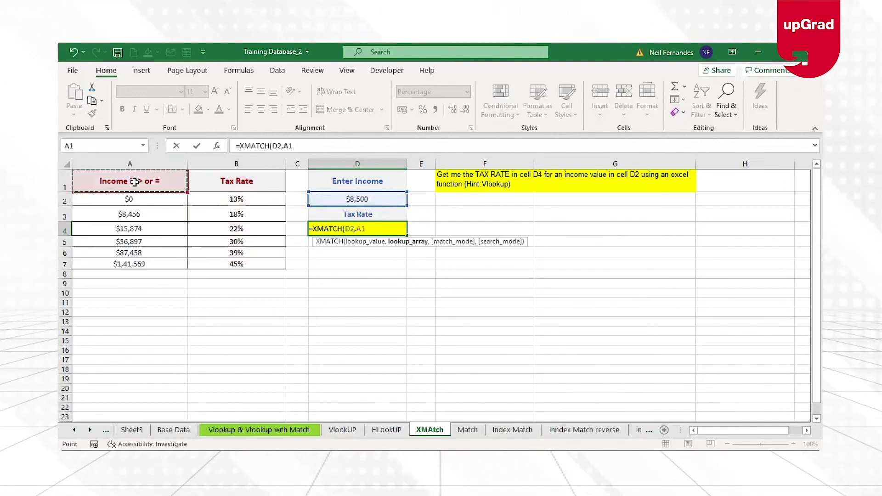
left_click_drag(136, 191, 138, 267)
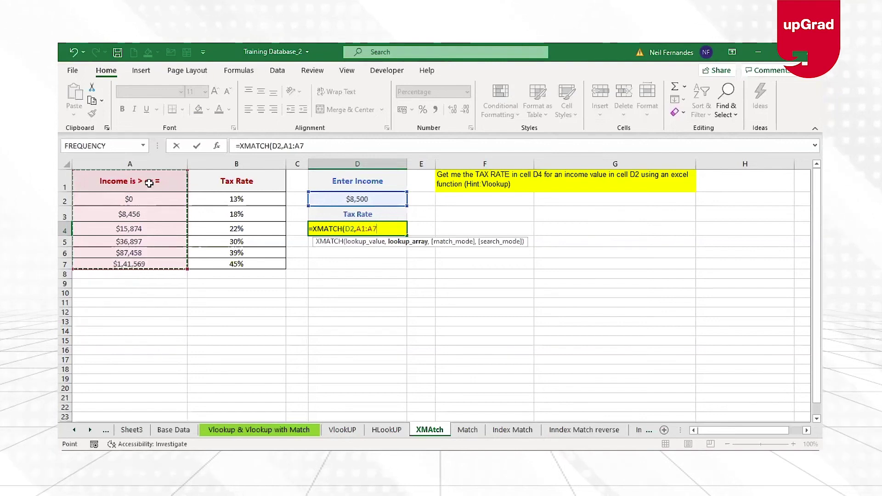
key("BackSpace")
key("BackSpace")
key("BackSpace")
key("BackSpace")
key("BackSpace")
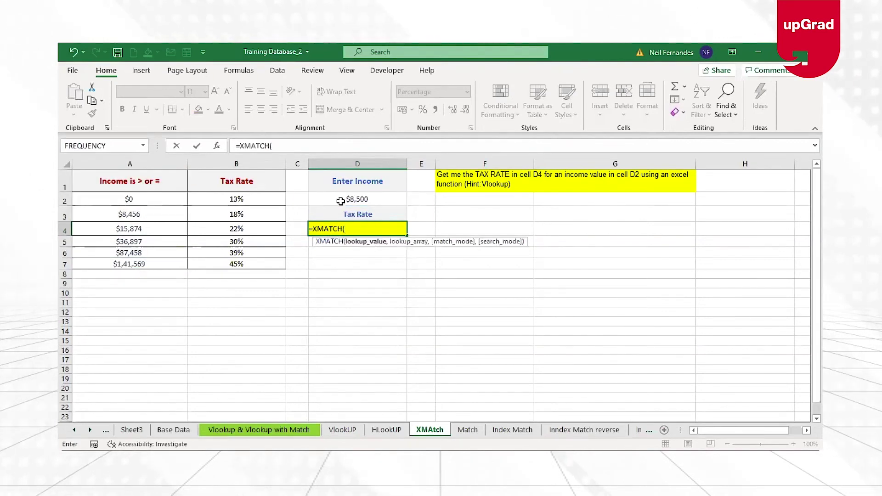
Complete the D4 XMATCH formula with lookup value D2, lookup array A1:A7 and match mode -1 for exact match or next smaller item.
left_click_drag(132, 177, 123, 264)
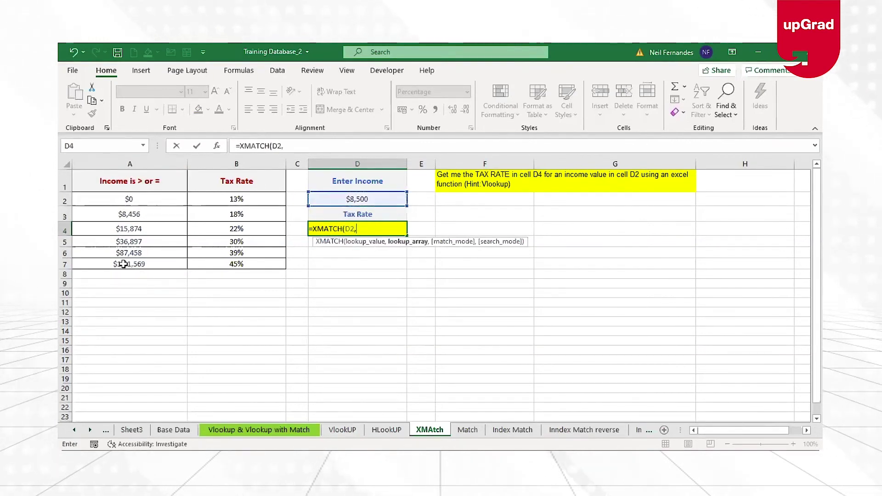
type(",-")
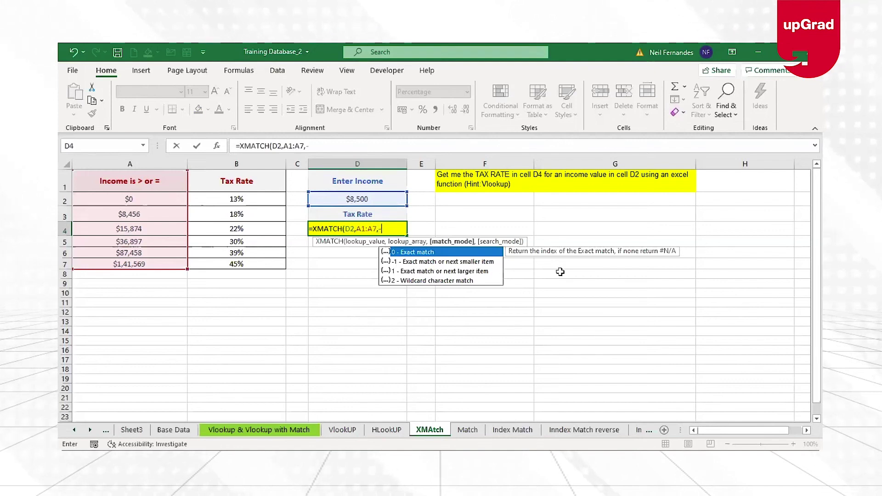
type("1)")
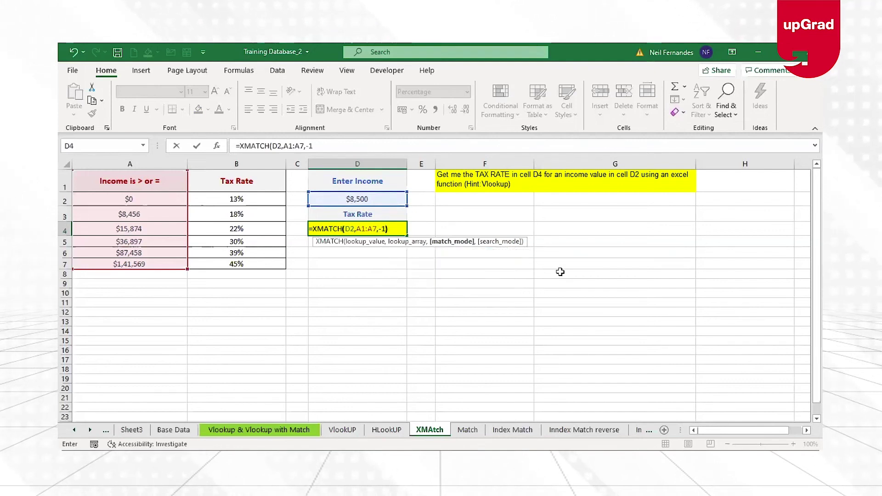
key("Return")
key("Up")
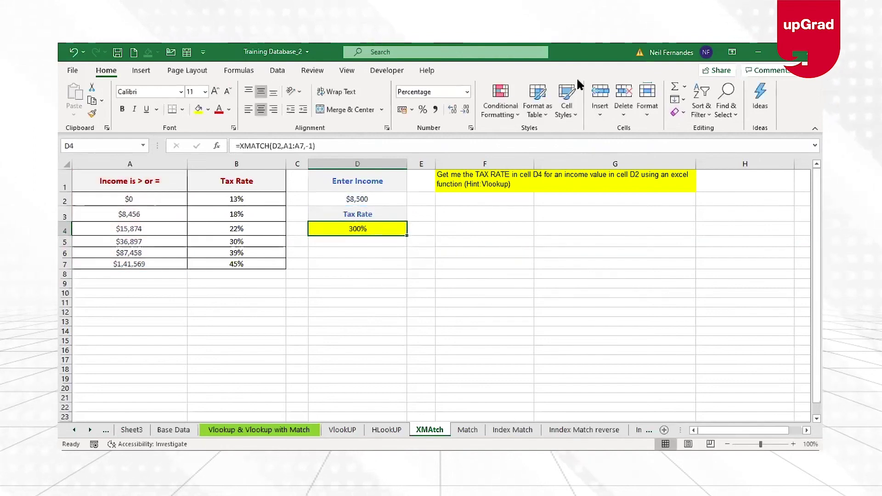
Set the number format of D4 to General and check the returned position against the income thresholds in column A.
left_click(467, 93)
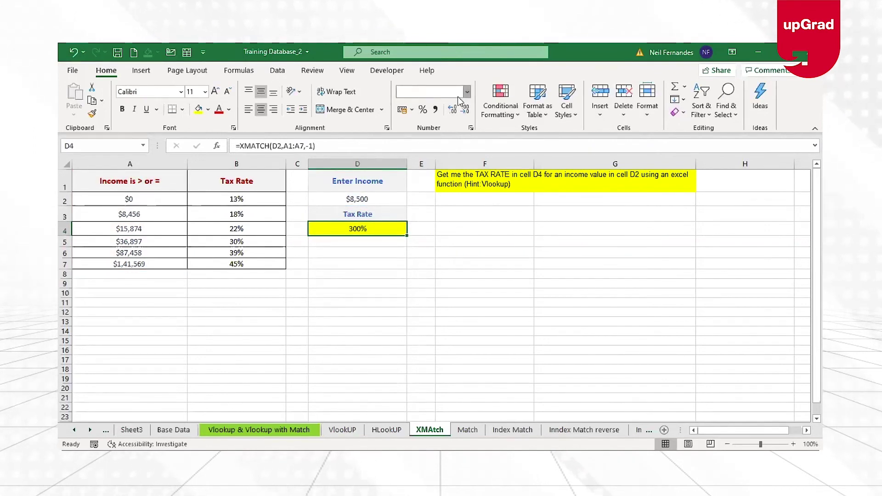
left_click(428, 110)
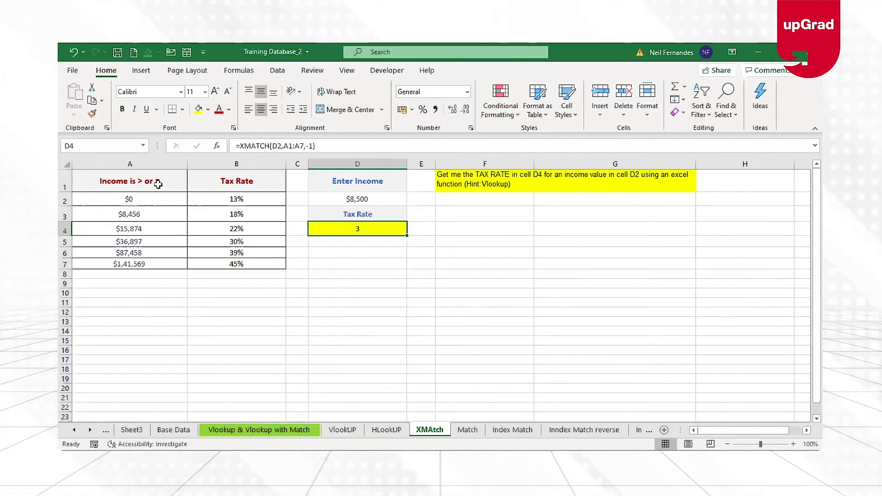
left_click(158, 184)
key("Down")
key("Down")
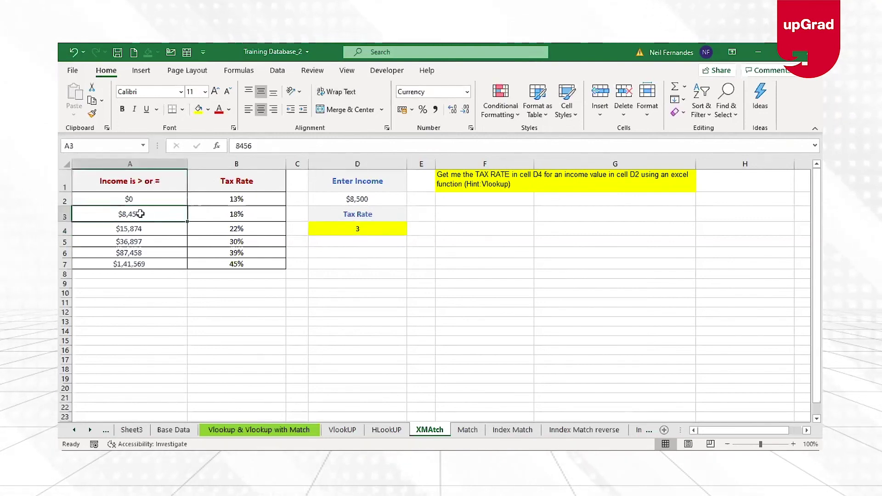
left_click(358, 226)
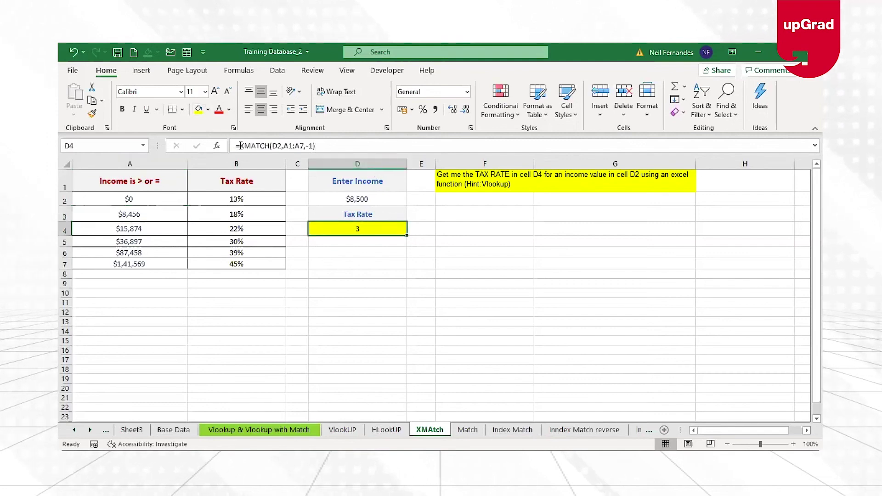
Nest the XMATCH formula in D4 as the row number of an INDEX function with the absolute array $B$1:$B$7.
left_click(233, 213)
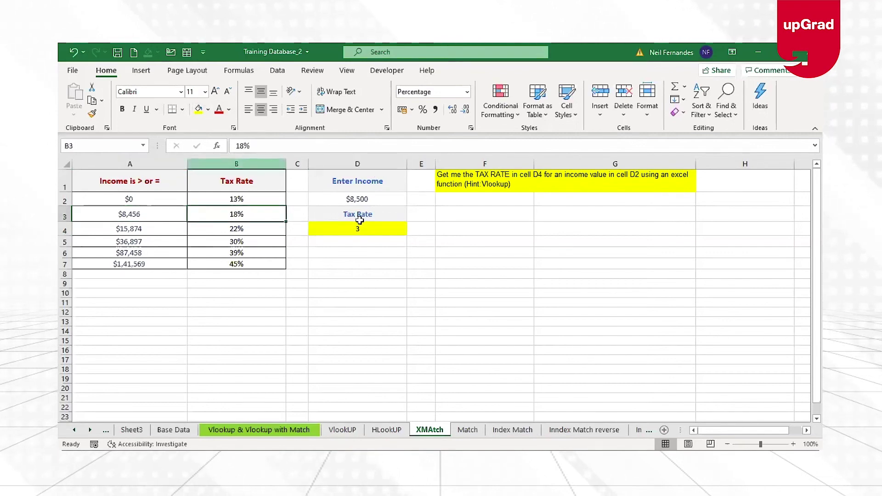
left_click(357, 228)
left_click(240, 146)
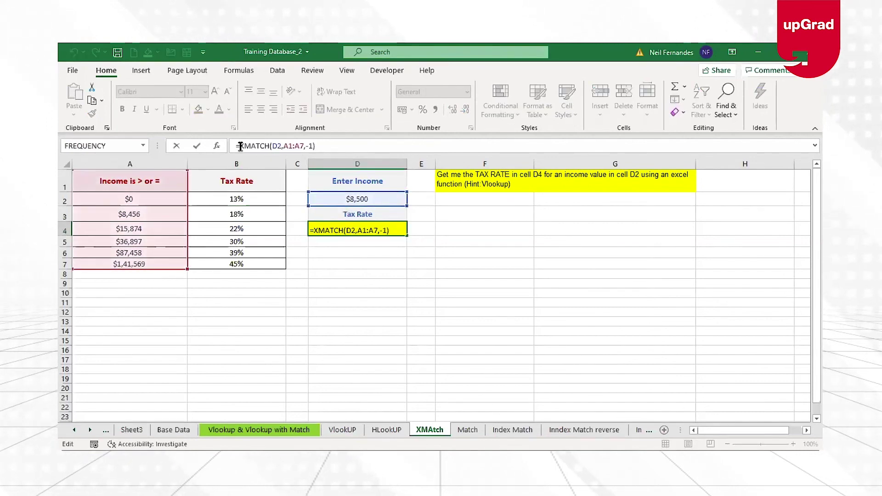
type("INDEX(")
left_click(224, 181)
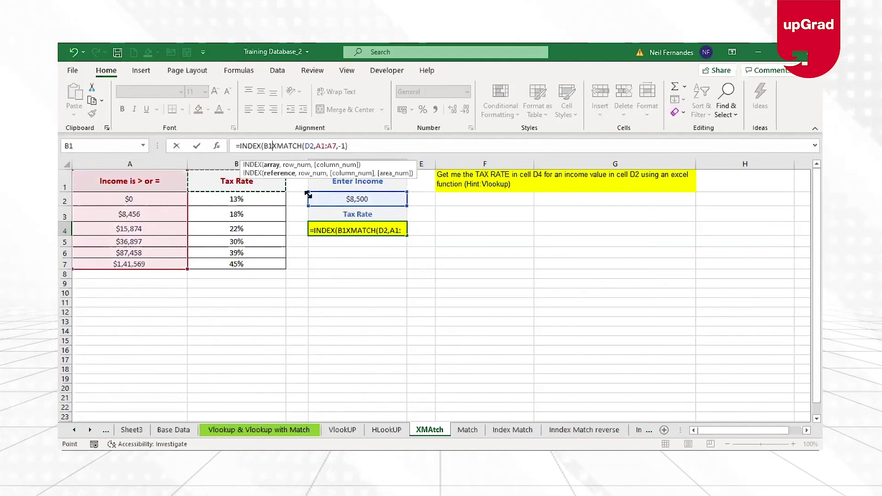
key("ctrl+shift+Down")
key("F4")
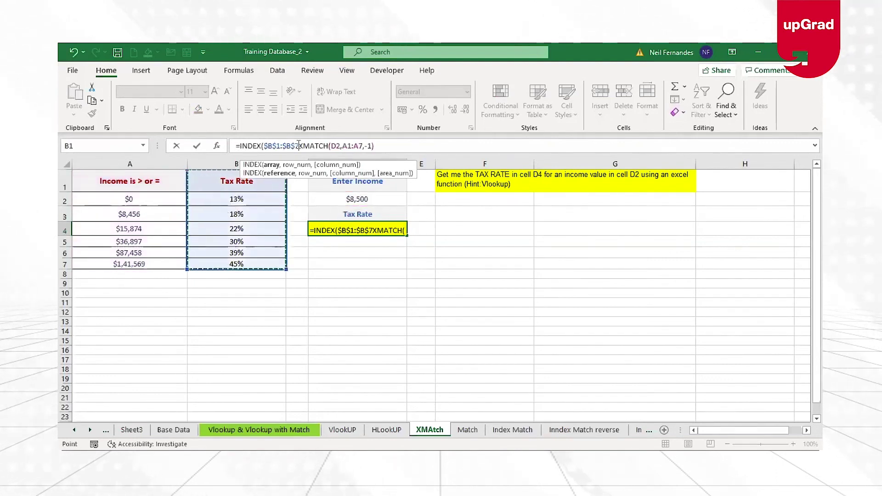
left_click(299, 146)
type(",")
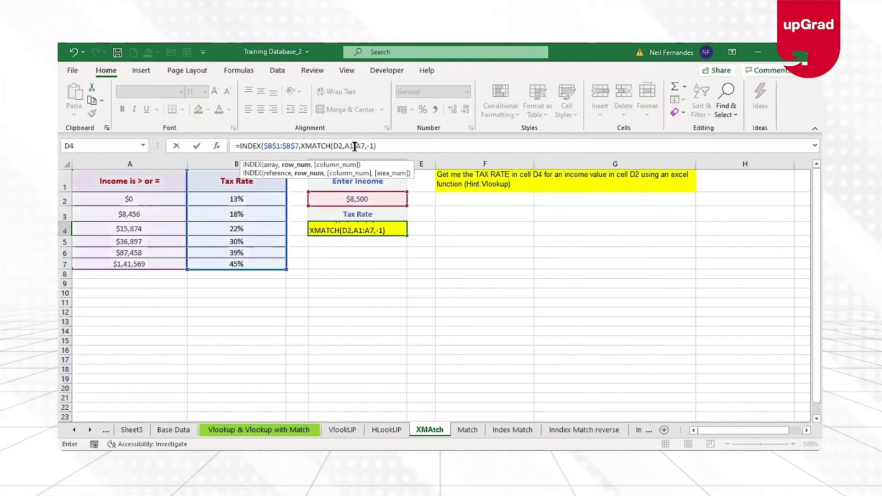
Close and enter the INDEX XMATCH formula in D4, and format the cell as a percentage.
left_click(404, 147)
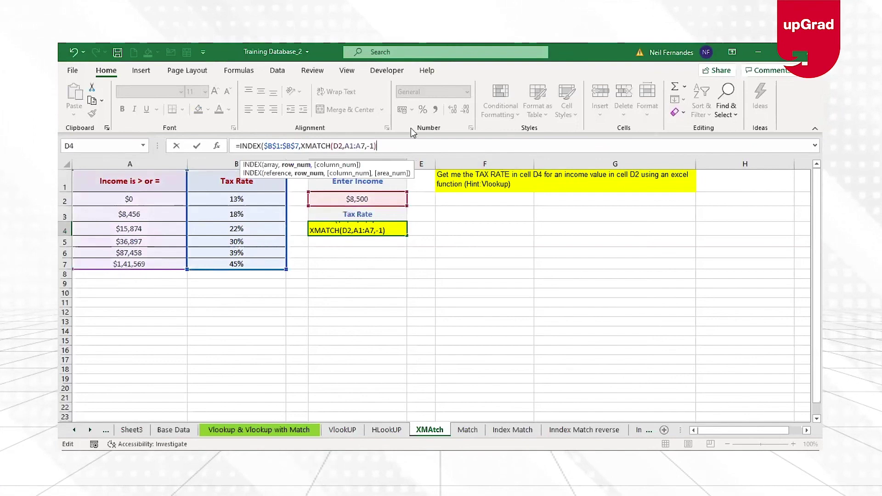
type(")")
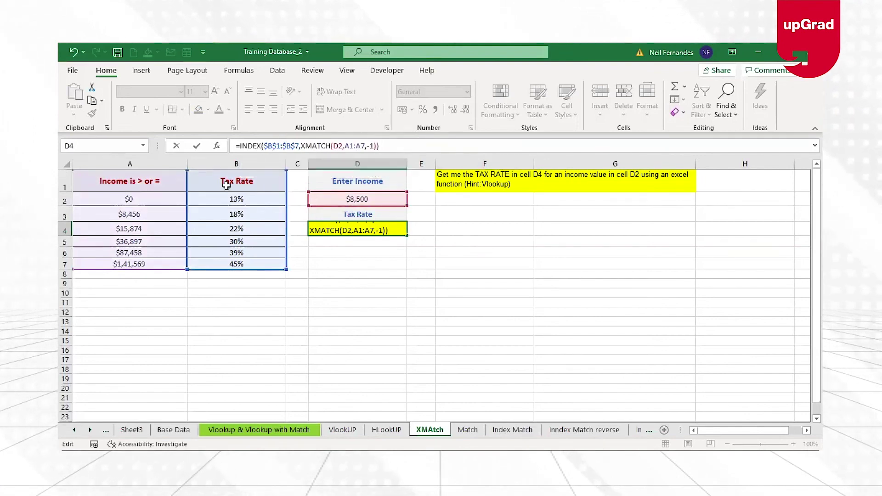
left_click_drag(236, 269, 357, 268)
left_click_drag(363, 171, 243, 181)
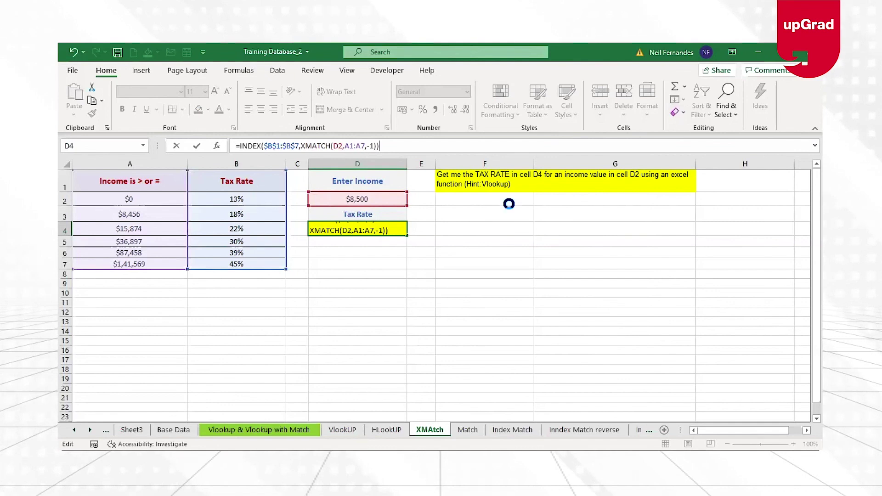
key("Return")
key("Up")
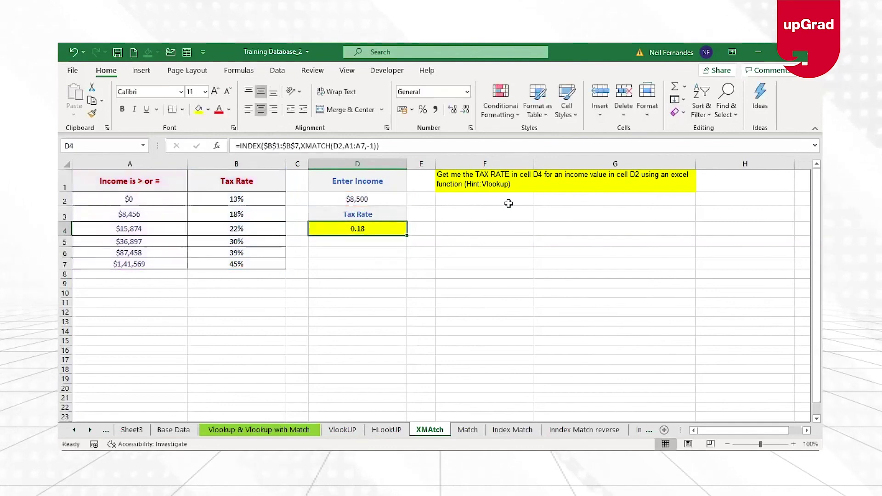
left_click(423, 110)
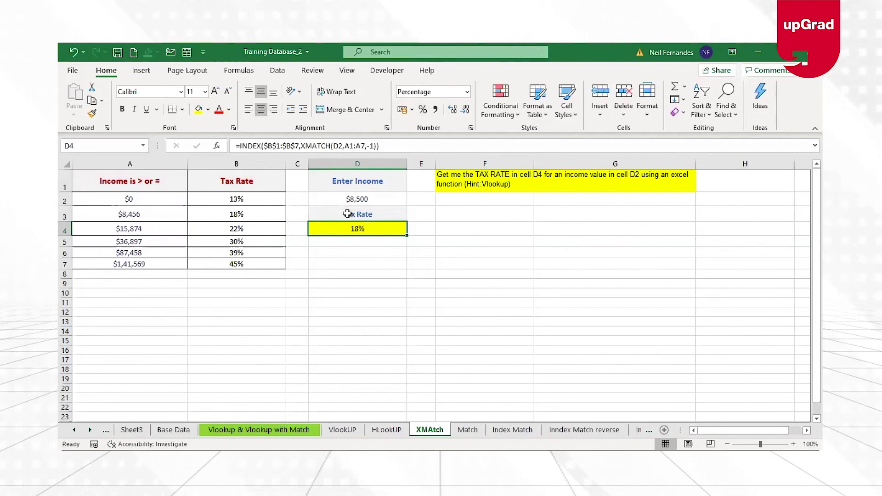
Set the income in D2 to 9500 to test the tax rate lookup.
left_click(358, 199)
key("BackSpace")
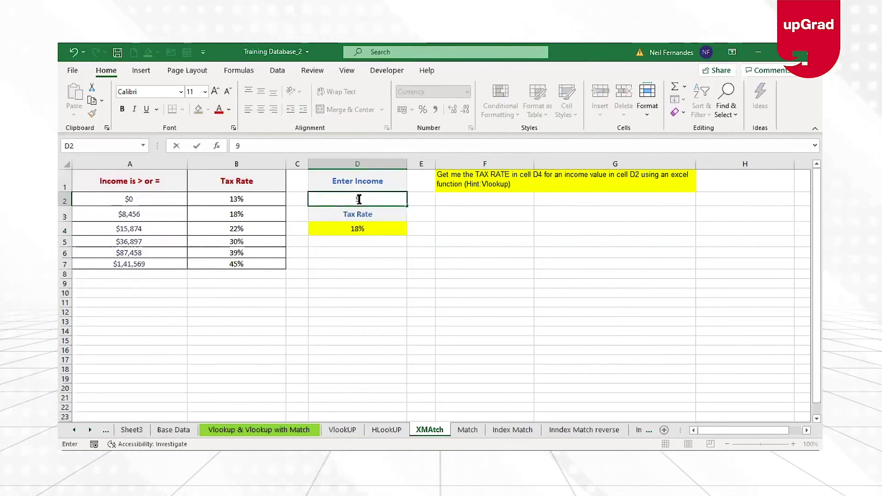
type("9500'")
key("BackSpace")
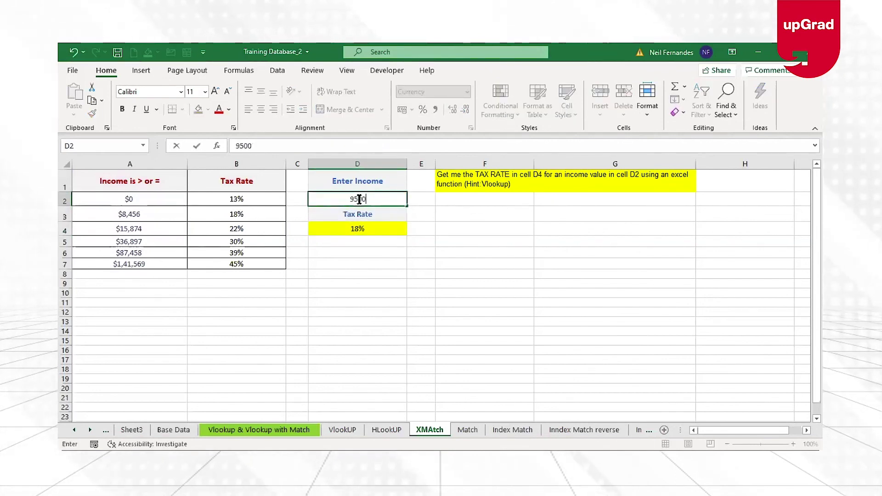
key("Return")
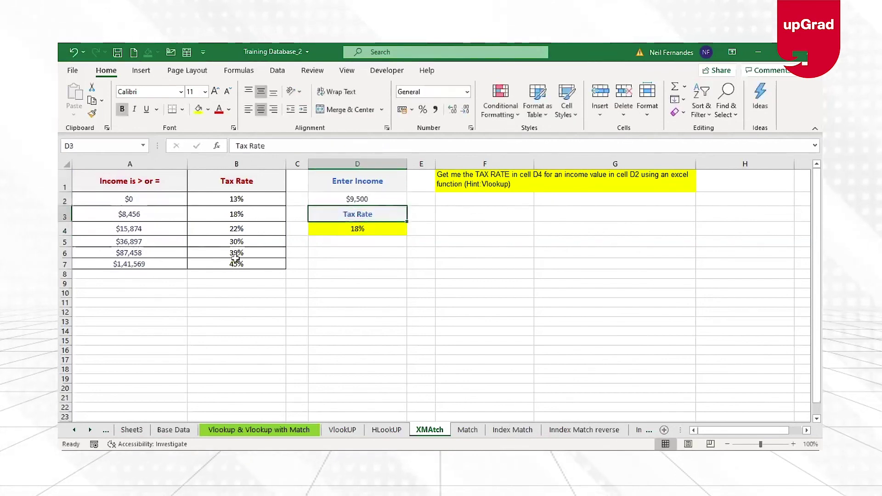
Set the income in D2 to 16000 and check the tax rate returned in D4.
left_click(359, 199)
type("16000")
key("Return")
key("Down")
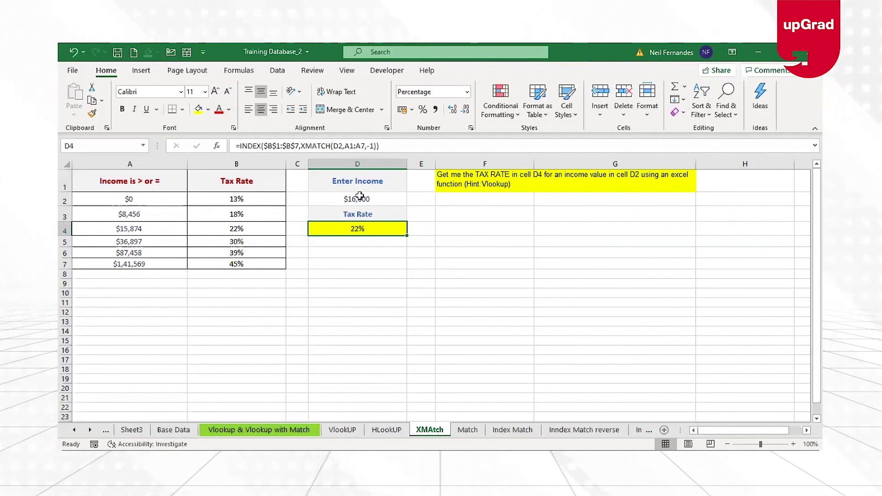
Review the match mode options of XMATCH in the D4 formula, keeping -1, and compare the income threshold and tax rate in row 5.
double_click(380, 228)
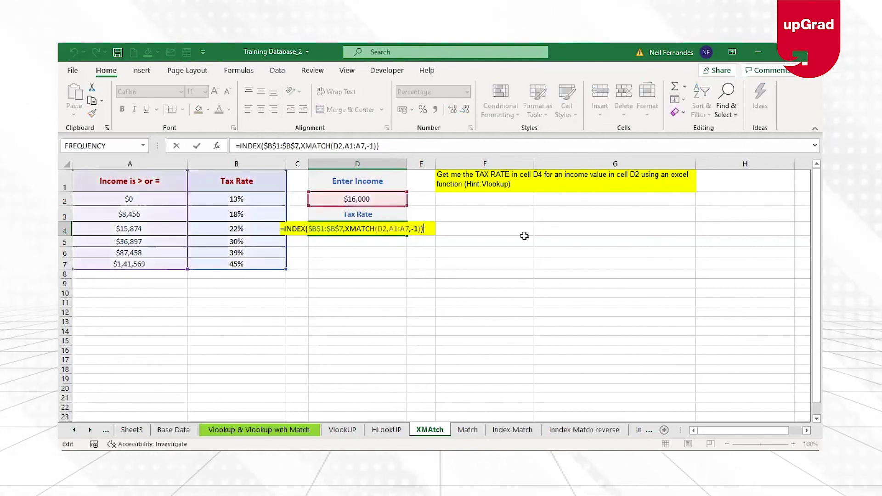
key("BackSpace")
key("BackSpace")
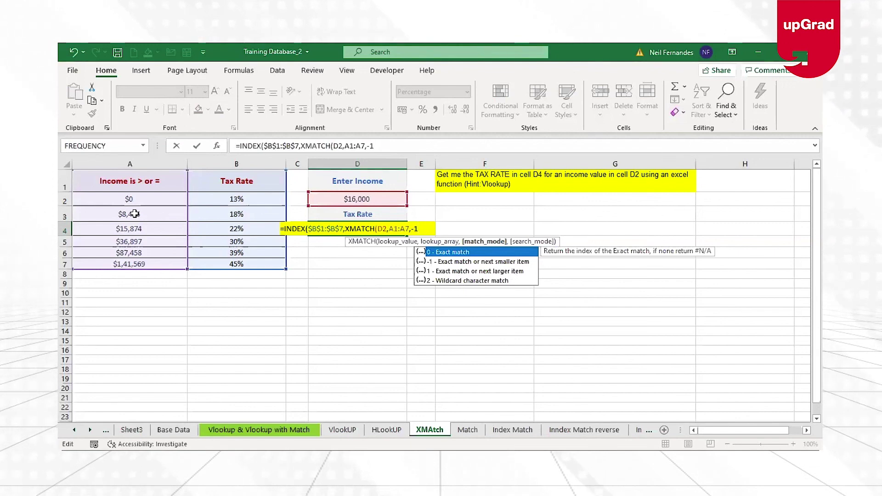
type("))")
key("ctrl+Return")
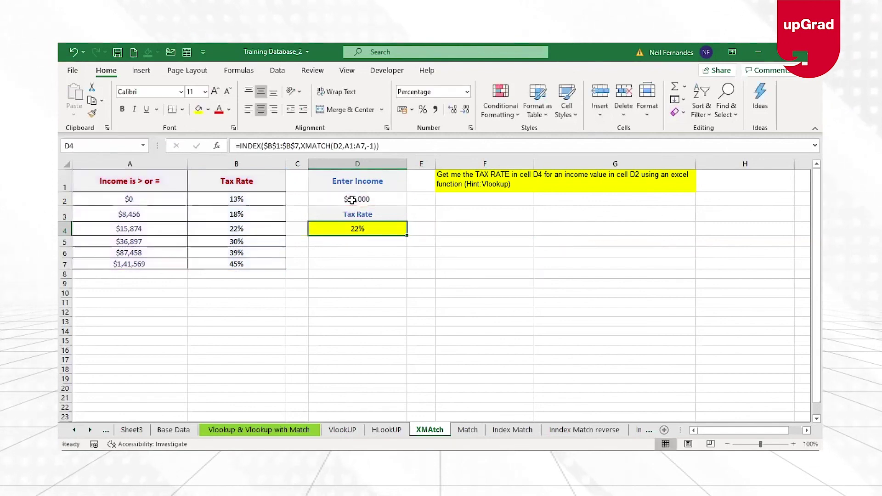
left_click(132, 242)
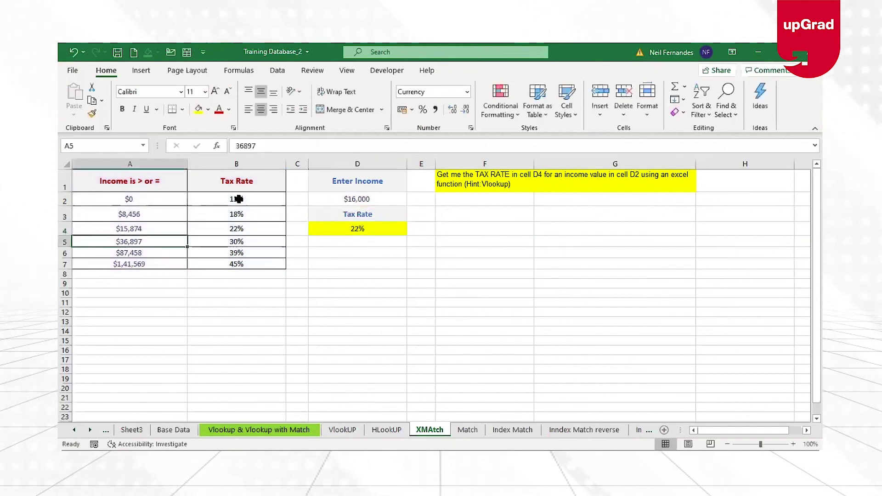
left_click(267, 242)
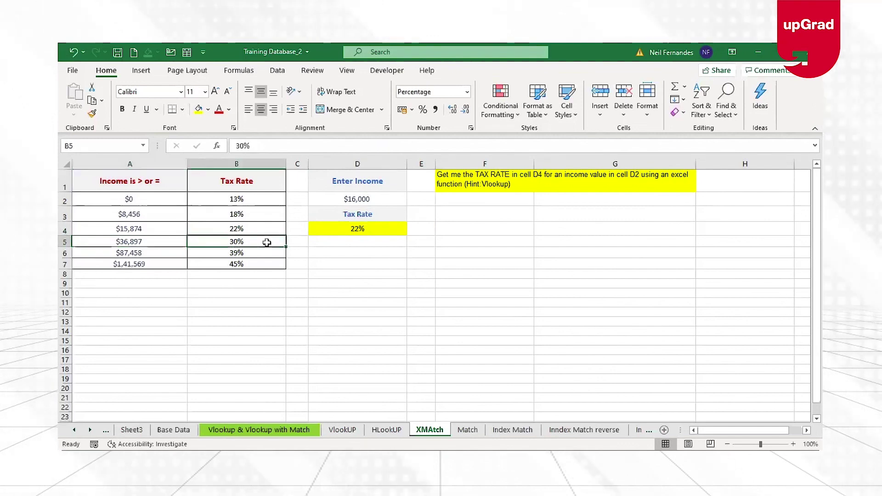